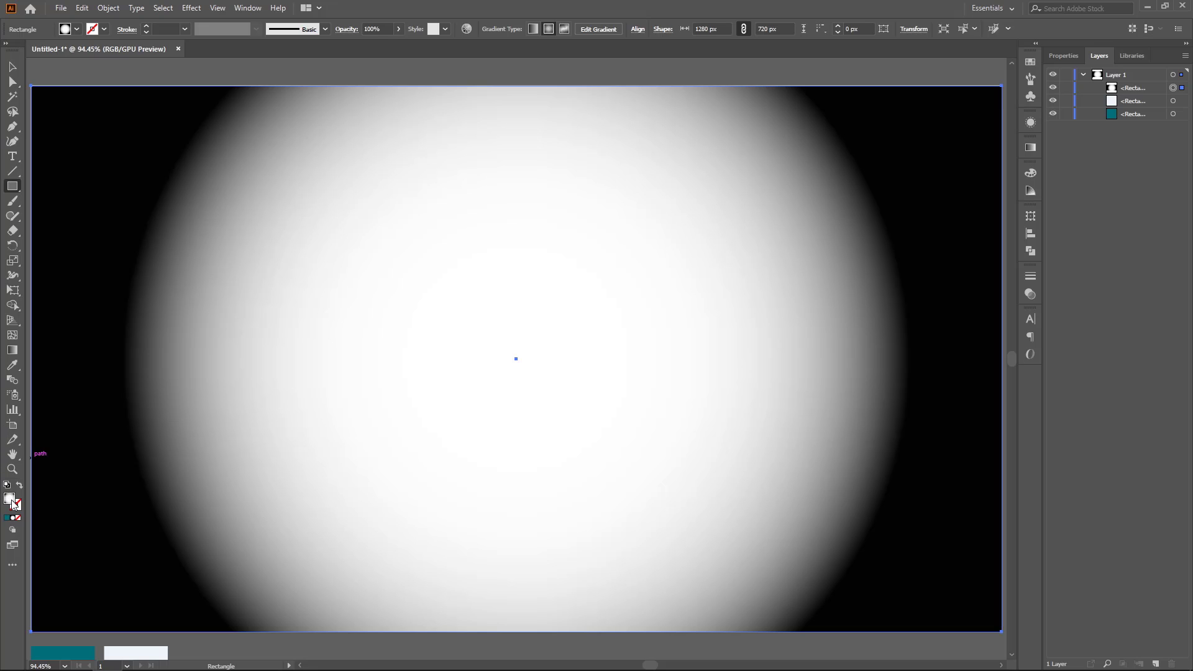
Fill the artboard-sized gradient rectangle with the pale blue-white swatch's colour and lock it.
{"action": "left_click", "coordinate": [13, 366]}
{"action": "scroll", "coordinate": [130, 646], "scroll_direction": "down", "scroll_amount": 1}
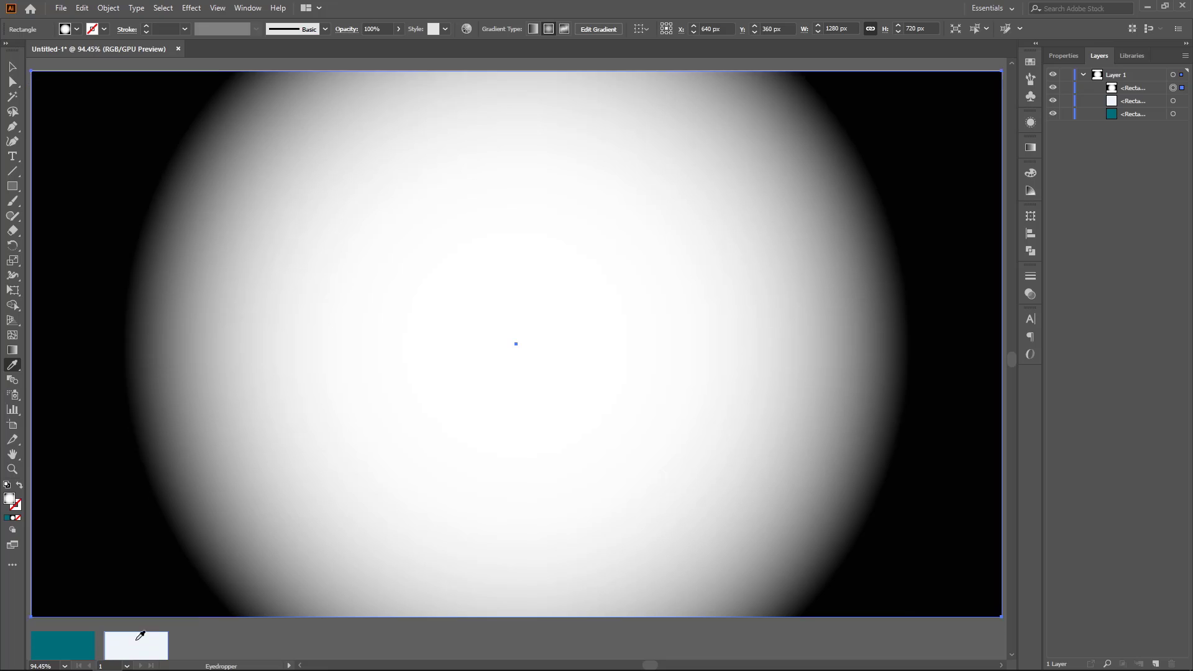
{"action": "scroll", "coordinate": [141, 635], "scroll_direction": "down", "scroll_amount": 2}
{"action": "left_click", "coordinate": [147, 625]}
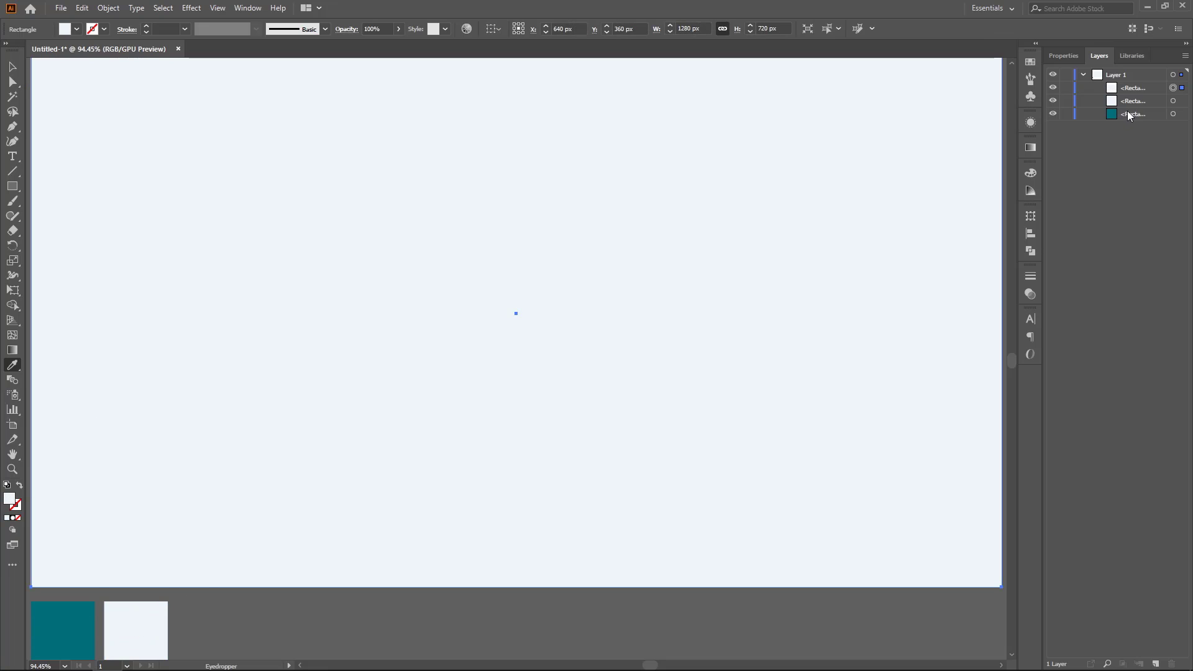
{"action": "left_click", "coordinate": [1067, 88]}
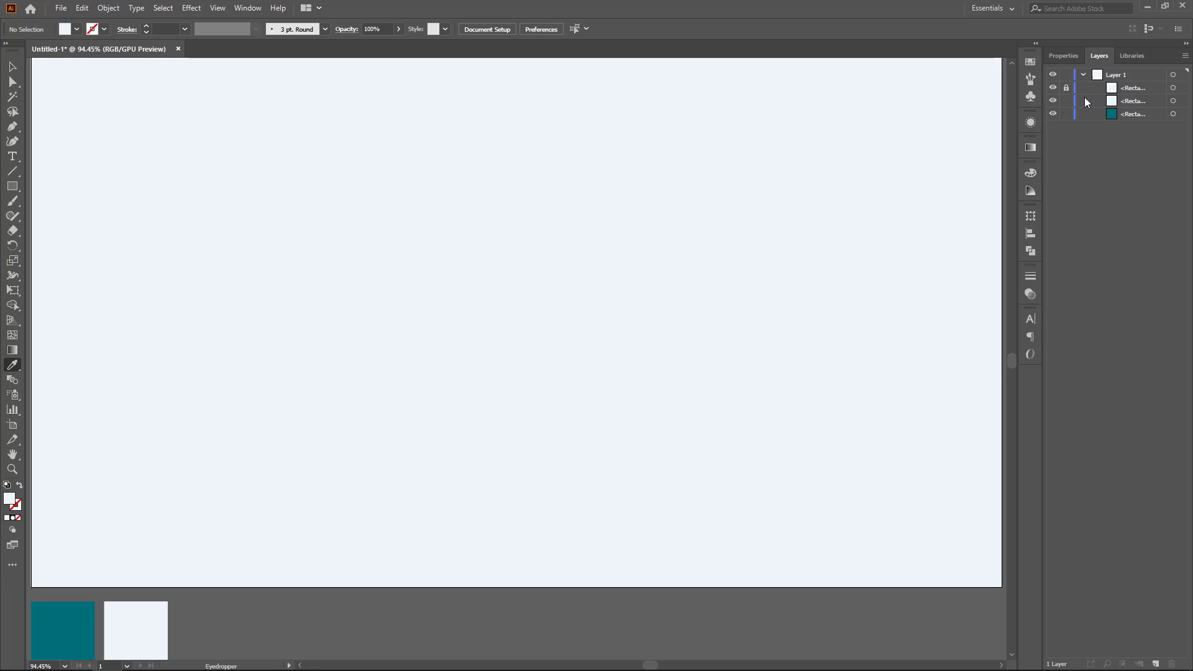
Draw a circle about 250 px in diameter near the centre of the artboard.
{"action": "scroll", "coordinate": [176, 616], "scroll_direction": "up", "scroll_amount": 2}
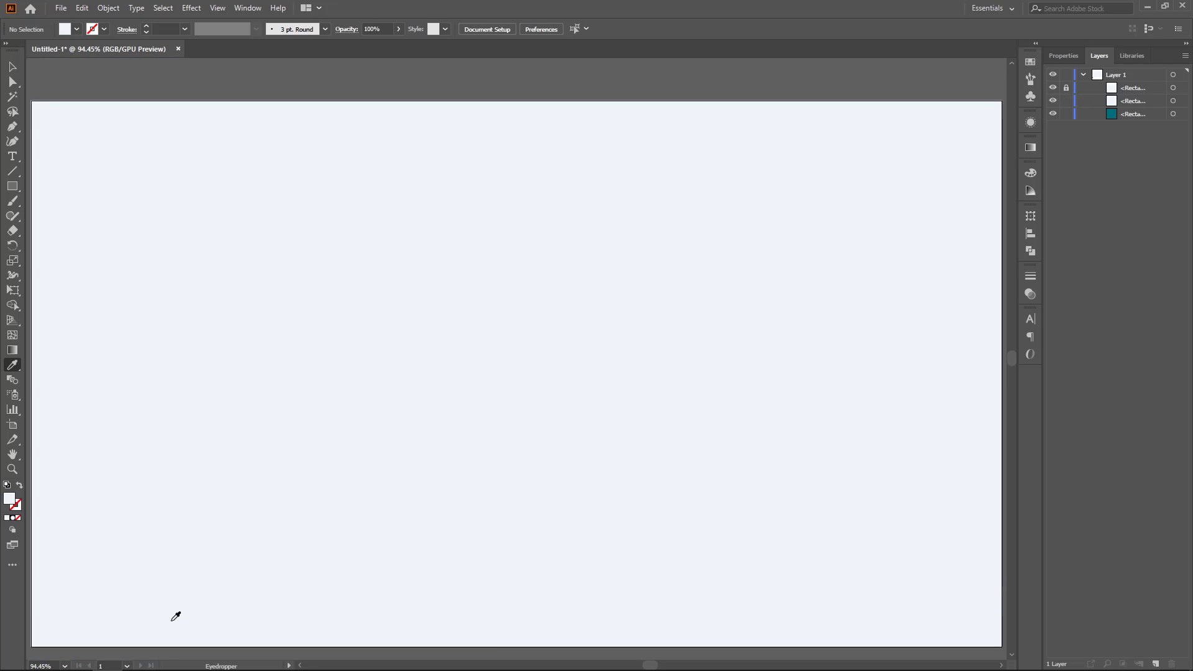
{"action": "scroll", "coordinate": [179, 613], "scroll_direction": "down", "scroll_amount": 1}
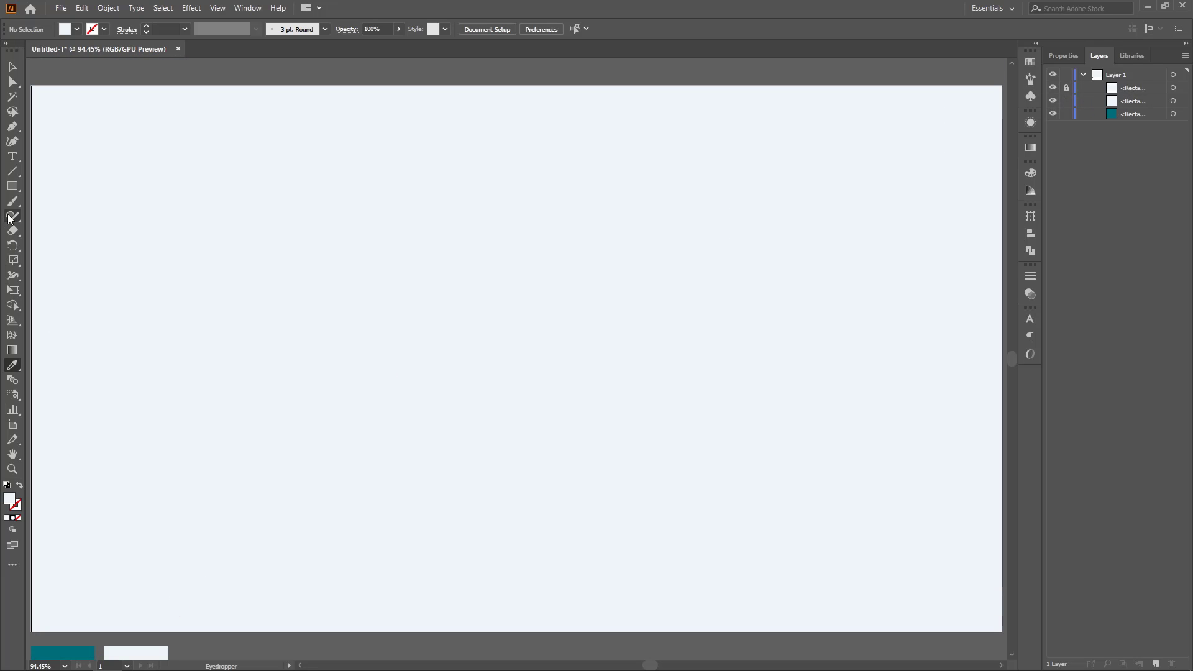
{"action": "left_click", "coordinate": [12, 186]}
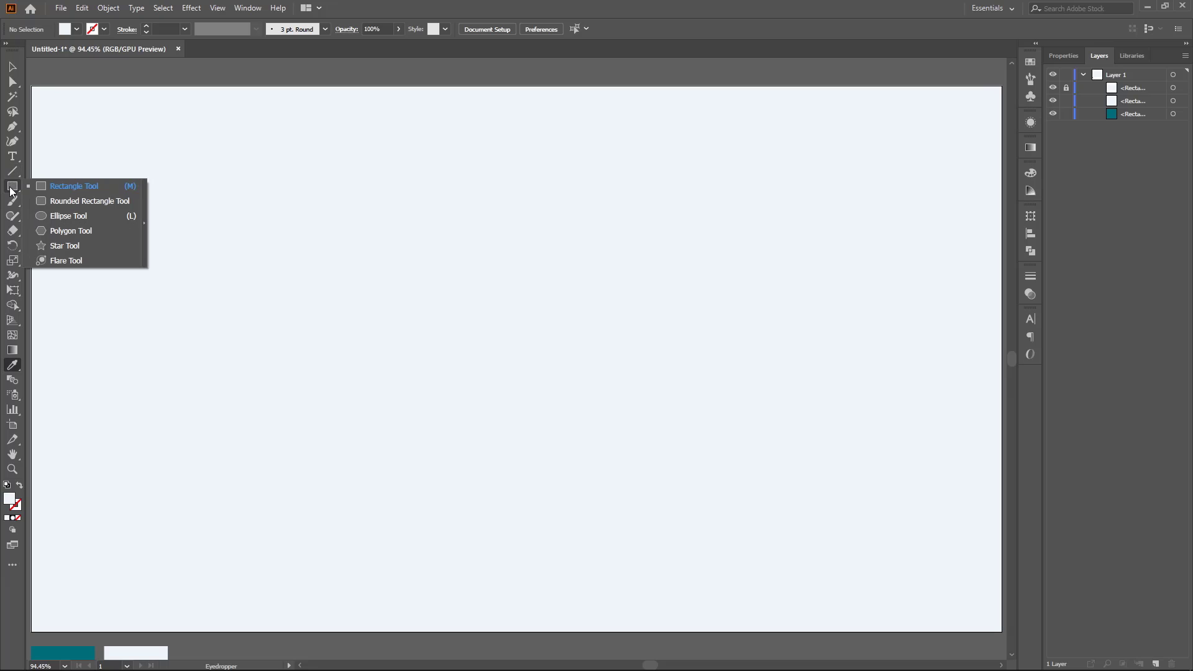
{"action": "left_click", "coordinate": [107, 211]}
{"action": "left_click_drag", "start_coordinate": [447, 284], "coordinate": [586, 473]}
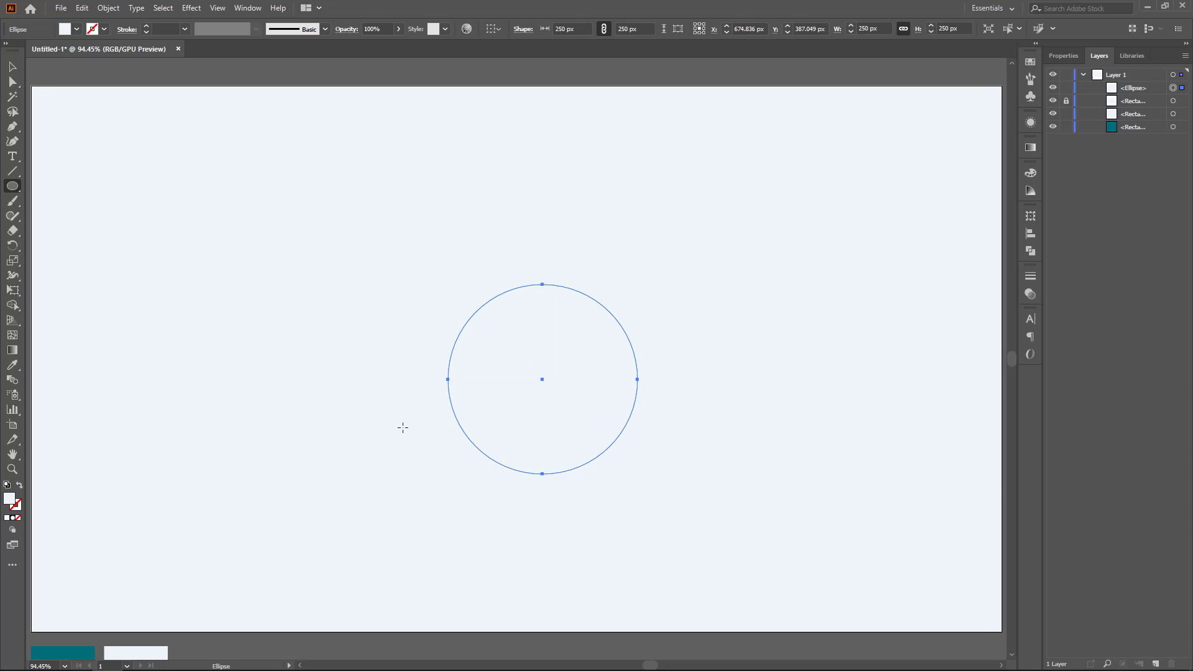
Fill the circle with the white-to-black radial gradient and set its opacity to 88%.
{"action": "left_click", "coordinate": [1028, 146]}
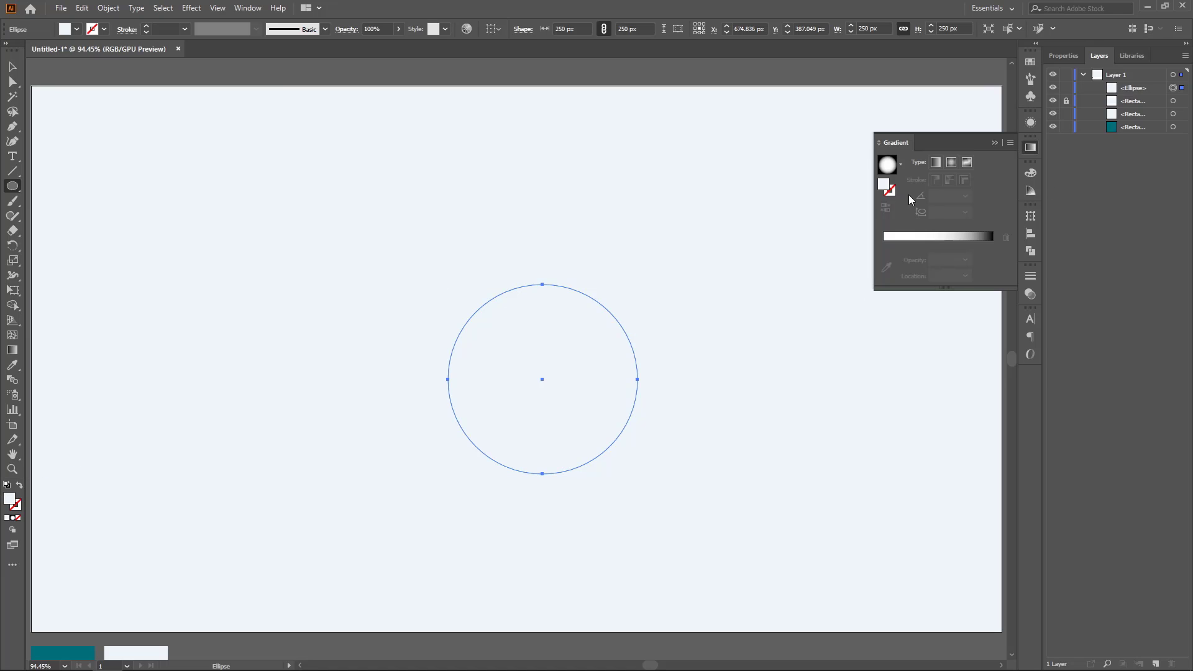
{"action": "left_click", "coordinate": [951, 163]}
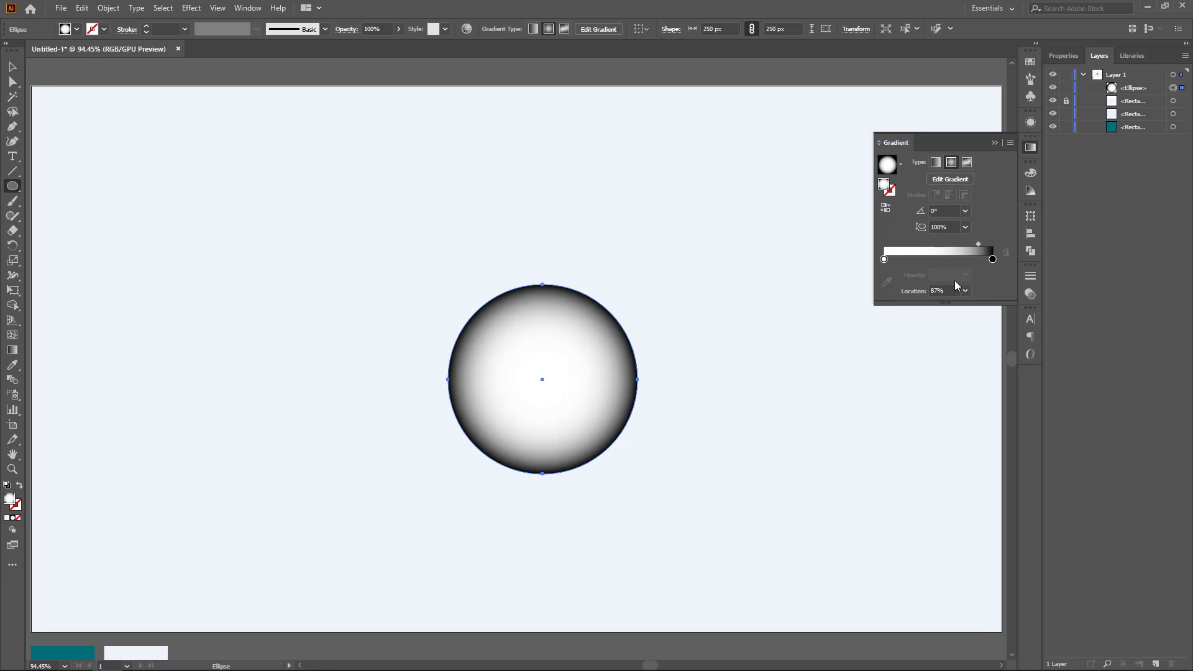
{"action": "left_click", "coordinate": [376, 28]}
{"action": "type", "text": "95"}
{"action": "key", "text": "Return"}
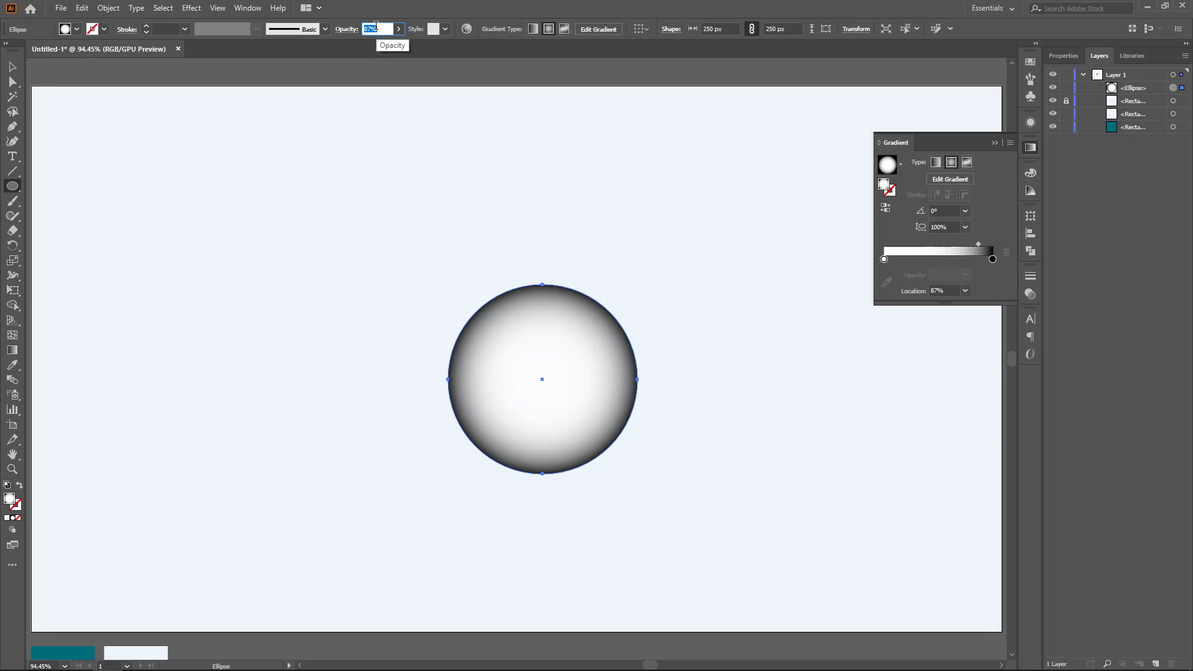
{"action": "scroll", "coordinate": [376, 26], "scroll_direction": "up", "scroll_amount": 4}
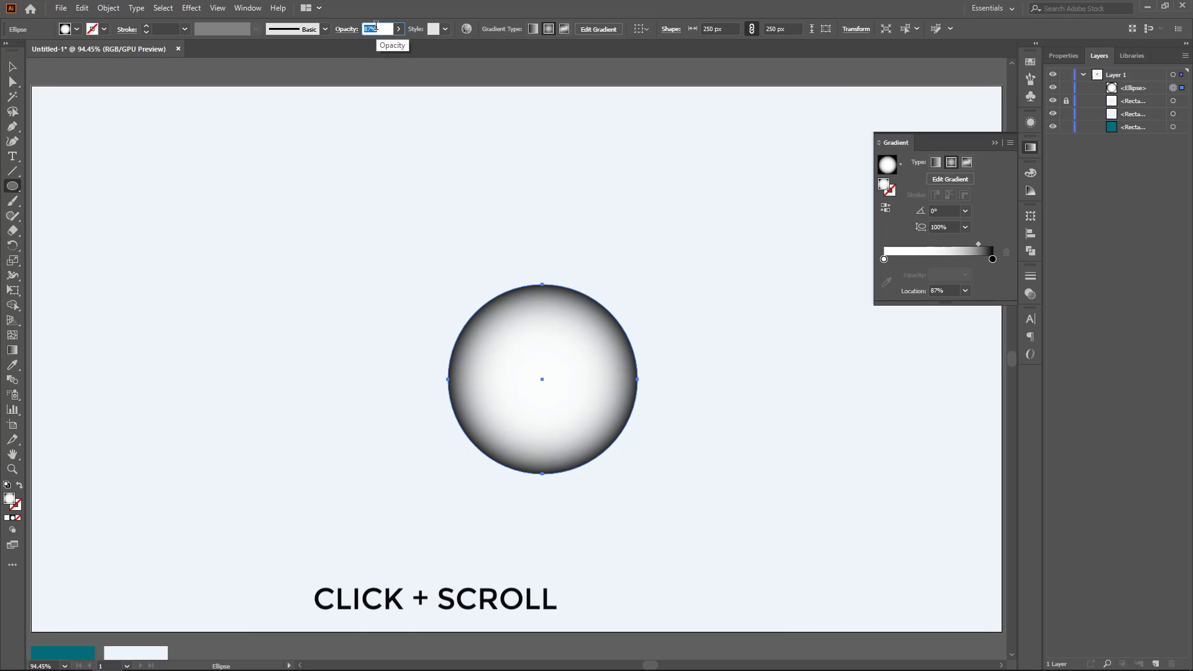
{"action": "scroll", "coordinate": [376, 26], "scroll_direction": "up", "scroll_amount": 1}
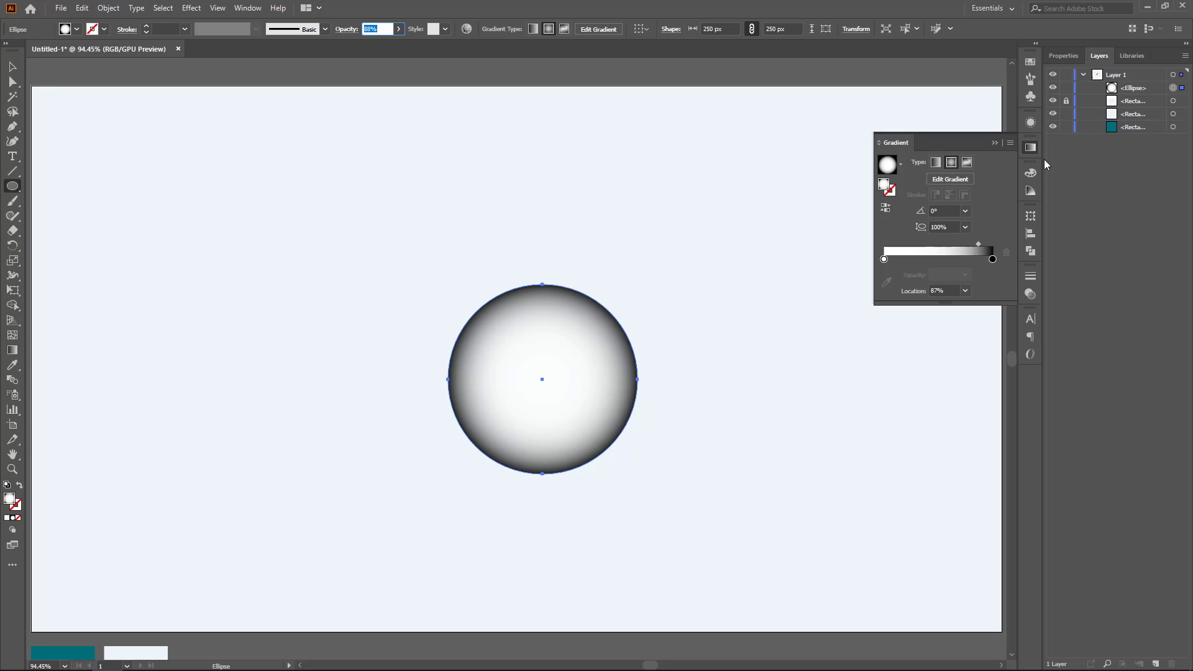
{"action": "left_click", "coordinate": [999, 144]}
Duplicate the circle outside the artboard's upper right corner and set the copy's width and height to 280 px.
{"action": "key", "text": "v"}
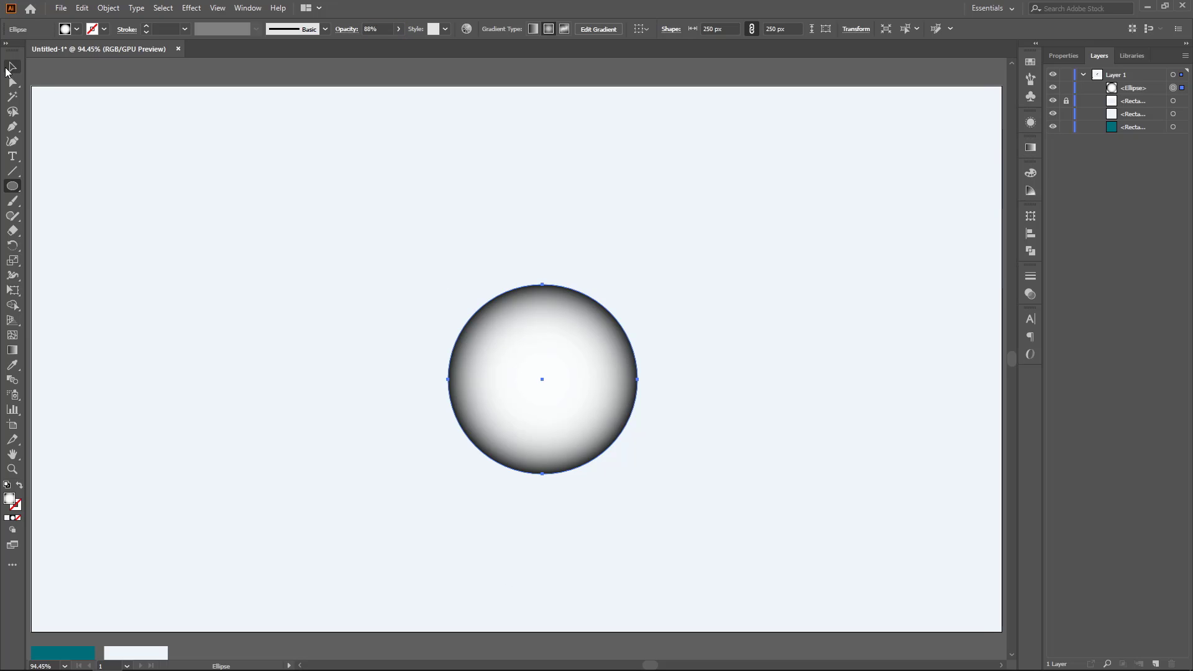
{"action": "scroll", "coordinate": [472, 373], "scroll_direction": "down", "scroll_amount": 2}
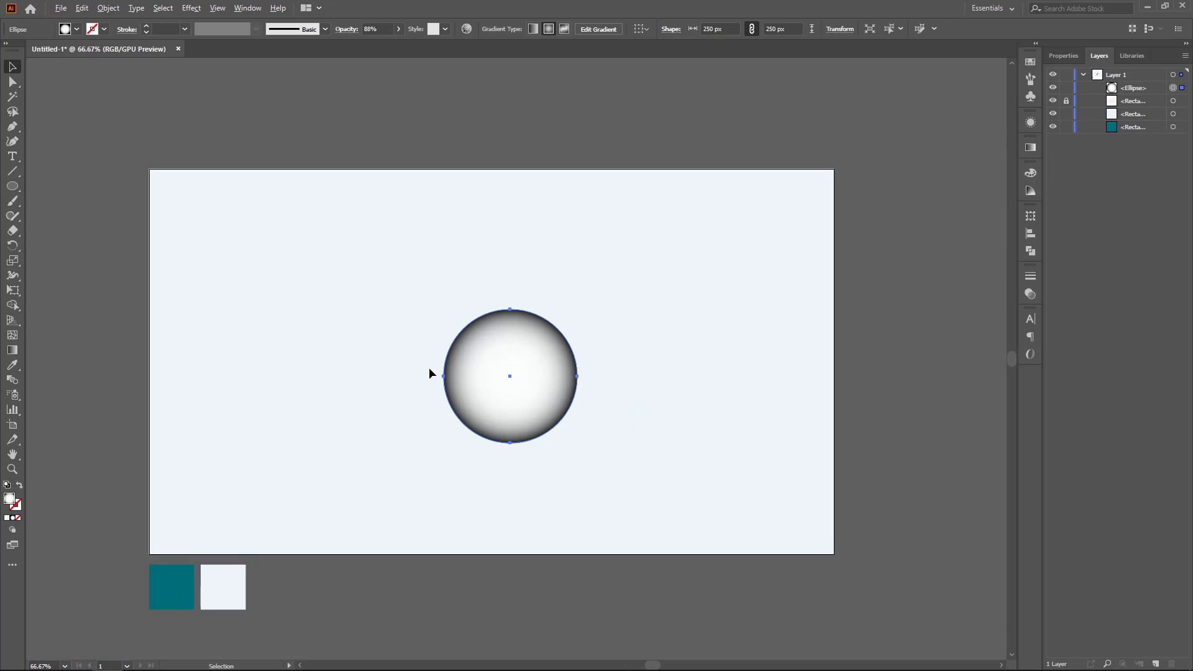
{"action": "left_click_drag", "start_coordinate": [527, 386], "coordinate": [827, 255]}
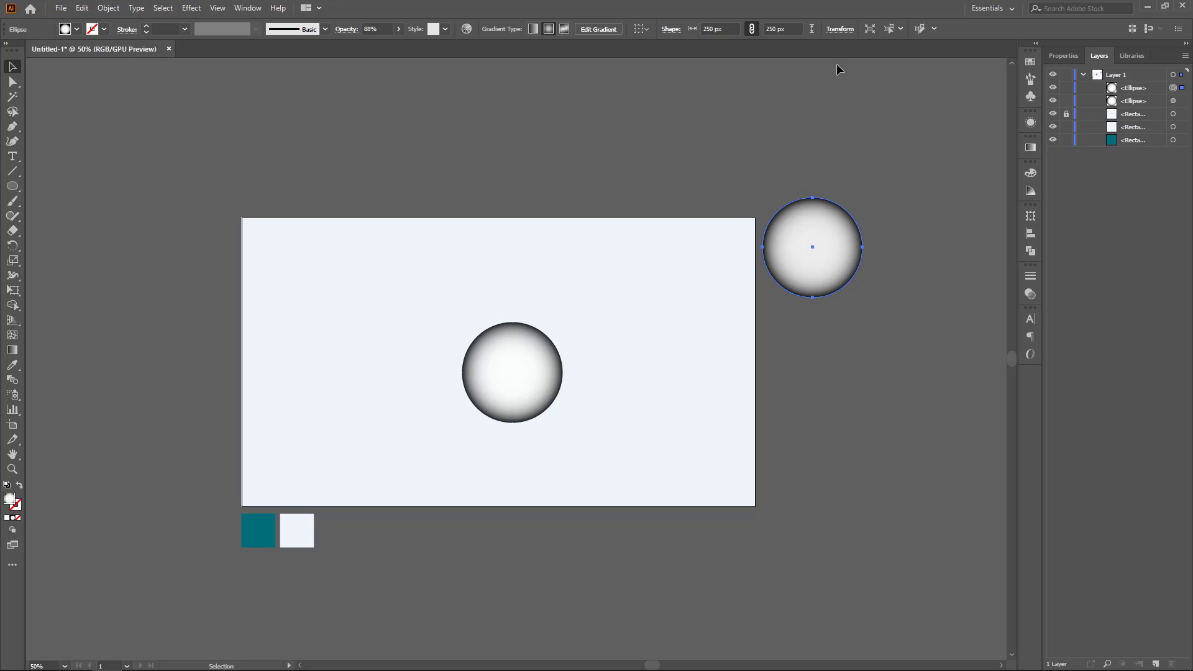
{"action": "left_click", "coordinate": [792, 26]}
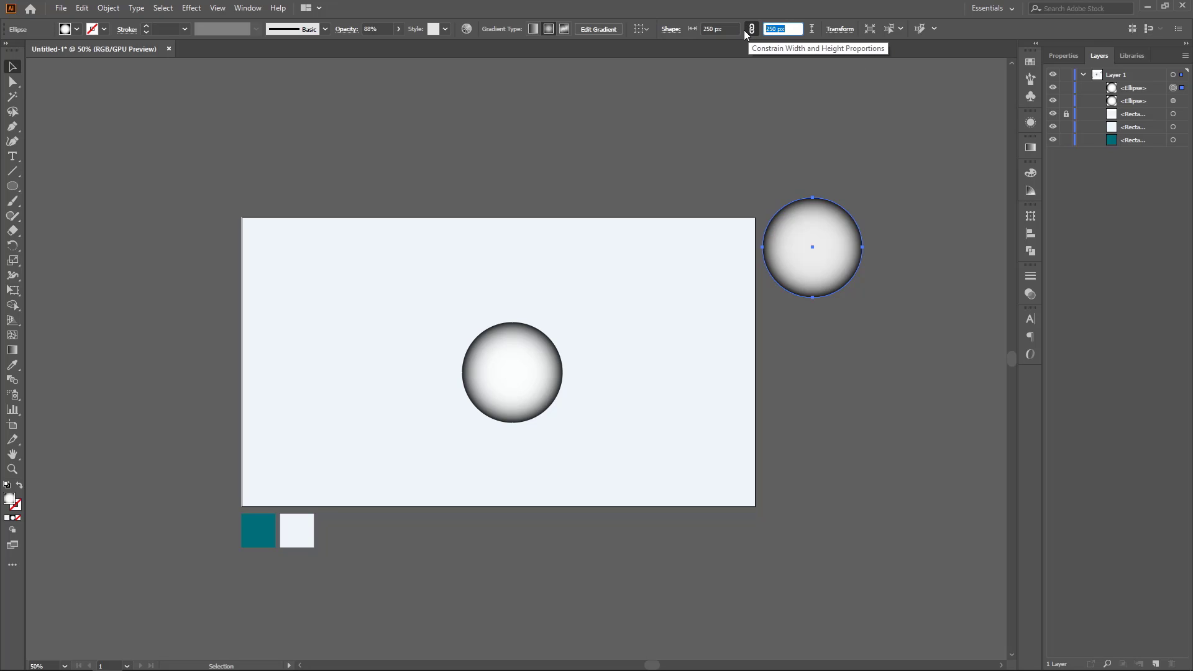
{"action": "type", "text": "280"}
{"action": "key", "text": "Return"}
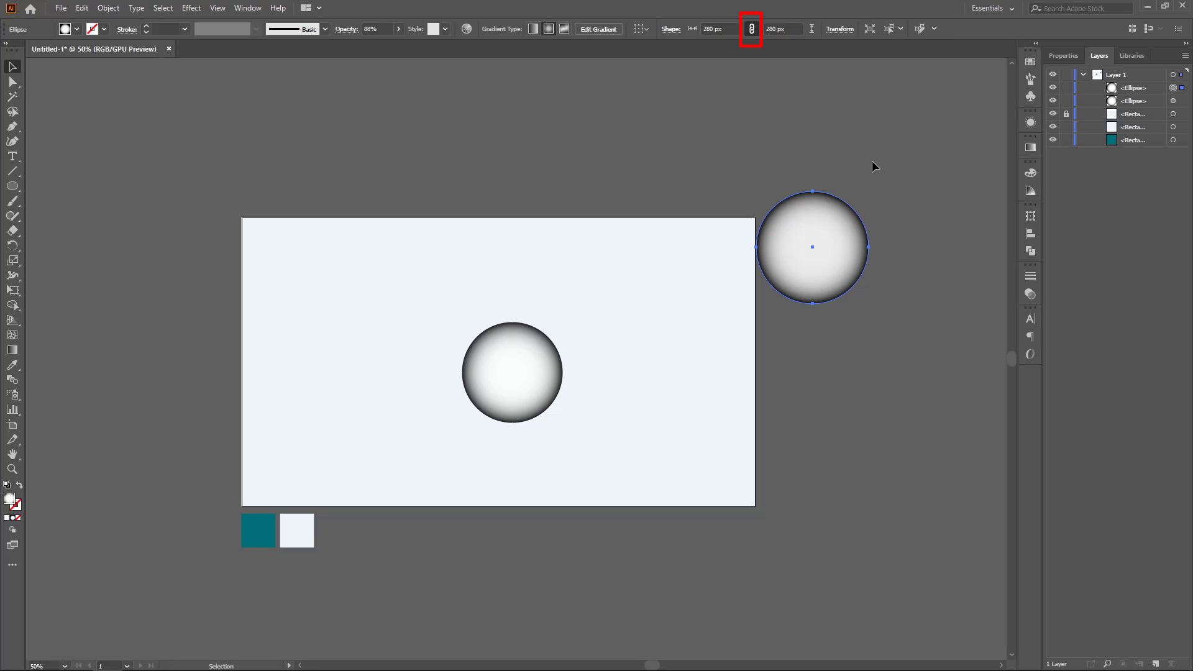
Duplicate the original circle beneath the 280 px copy and set the new copy's width and height to 310 px.
{"action": "left_click", "coordinate": [491, 387]}
{"action": "left_click_drag", "start_coordinate": [491, 387], "coordinate": [807, 374]}
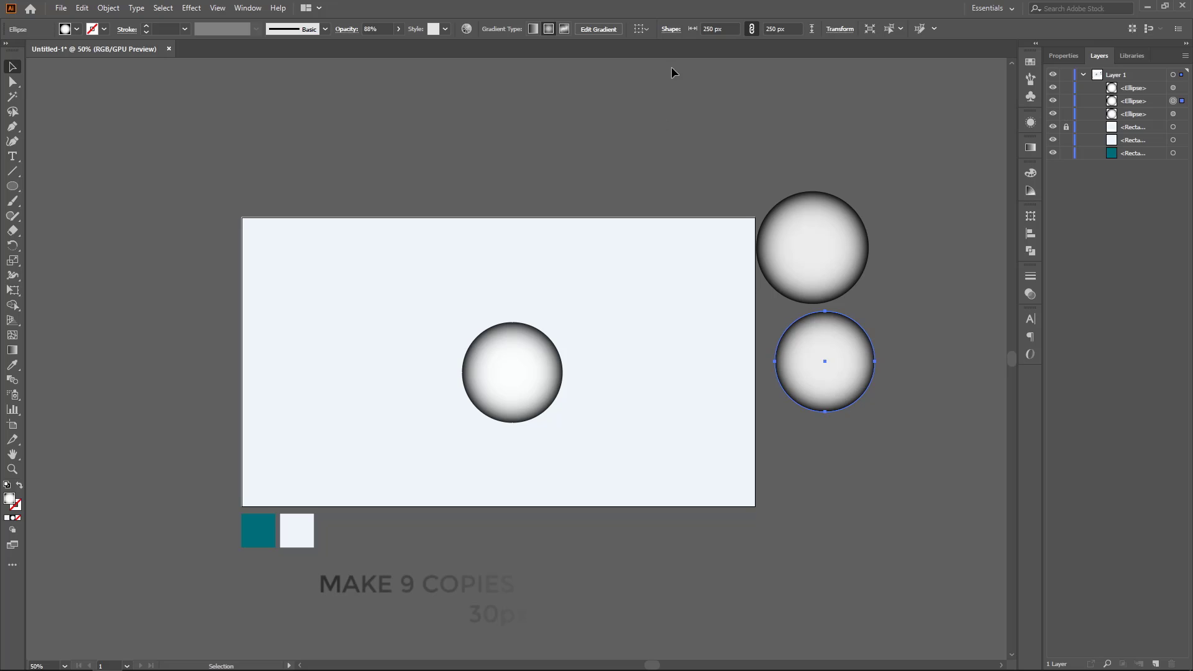
{"action": "left_click", "coordinate": [799, 29]}
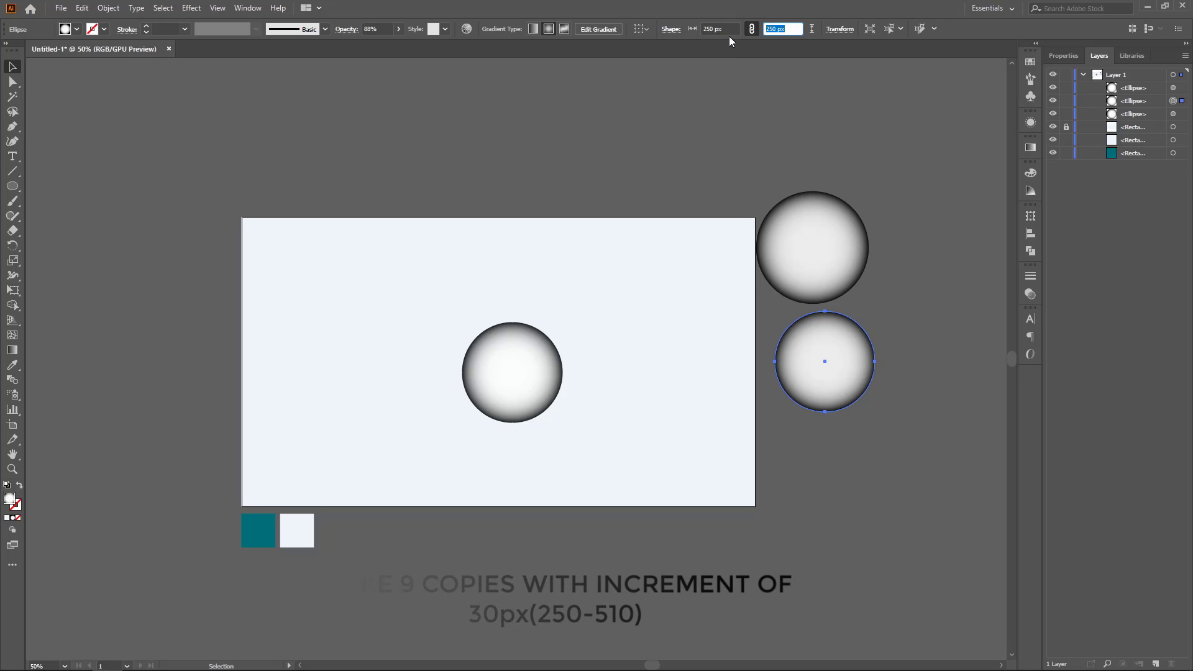
{"action": "type", "text": "310"}
{"action": "key", "text": "Return"}
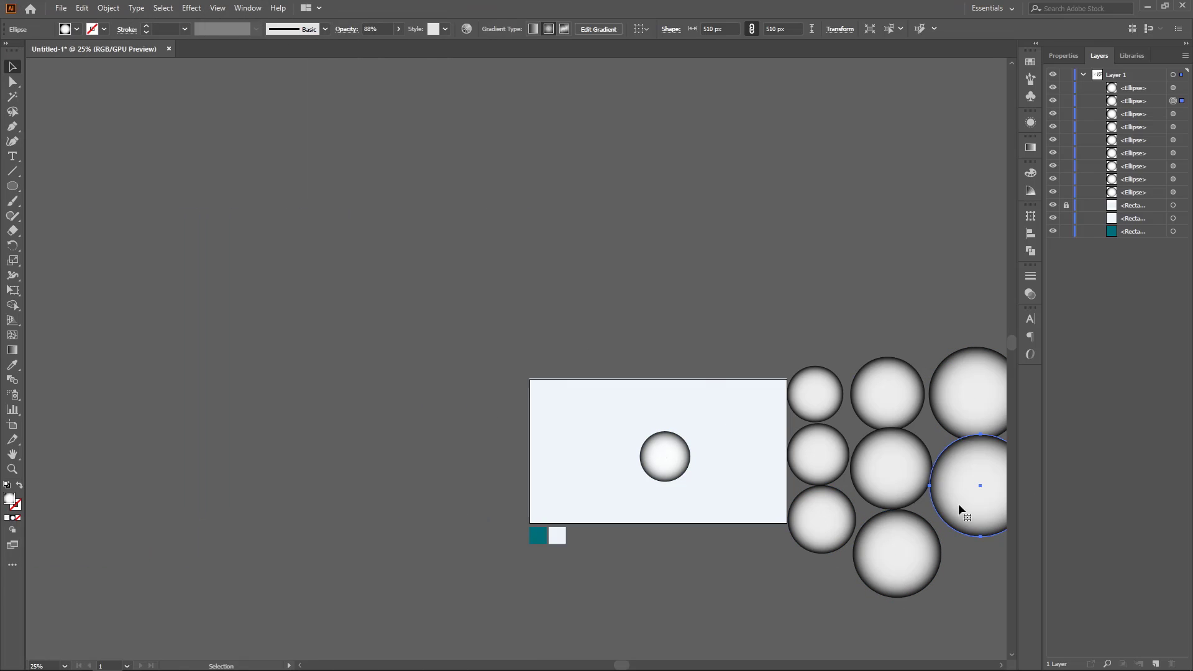
Move the 280 px circle onto the artboard, centred over the 250 px circle.
{"action": "left_click", "coordinate": [829, 411]}
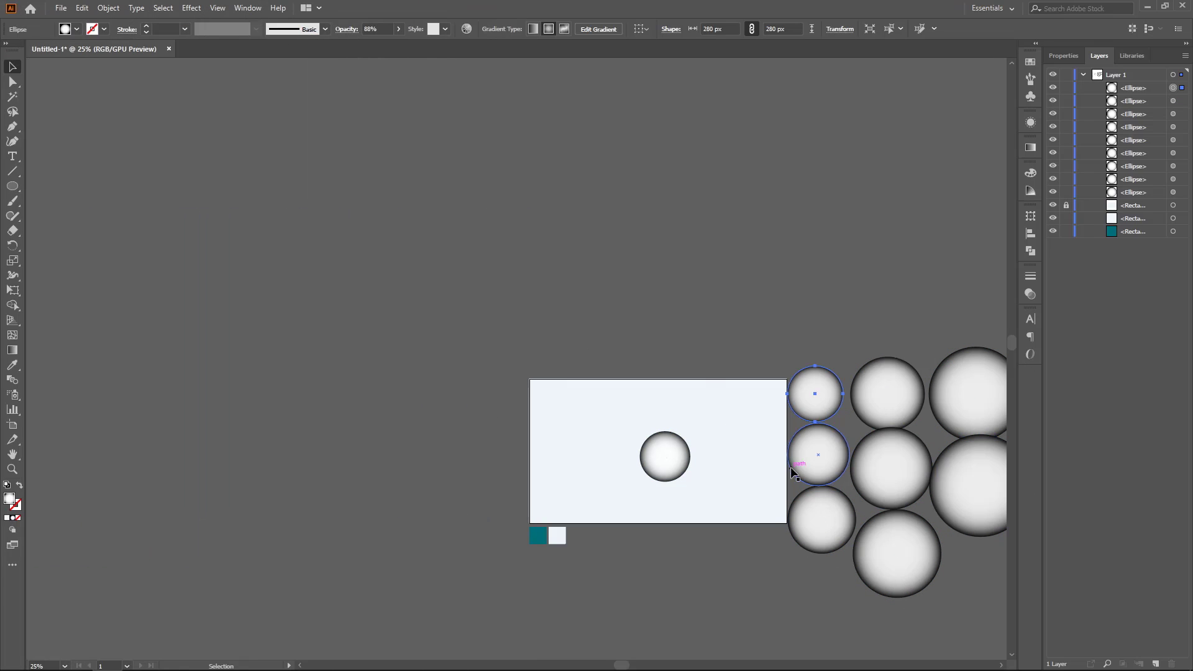
{"action": "scroll", "coordinate": [708, 502], "scroll_direction": "up", "scroll_amount": 3}
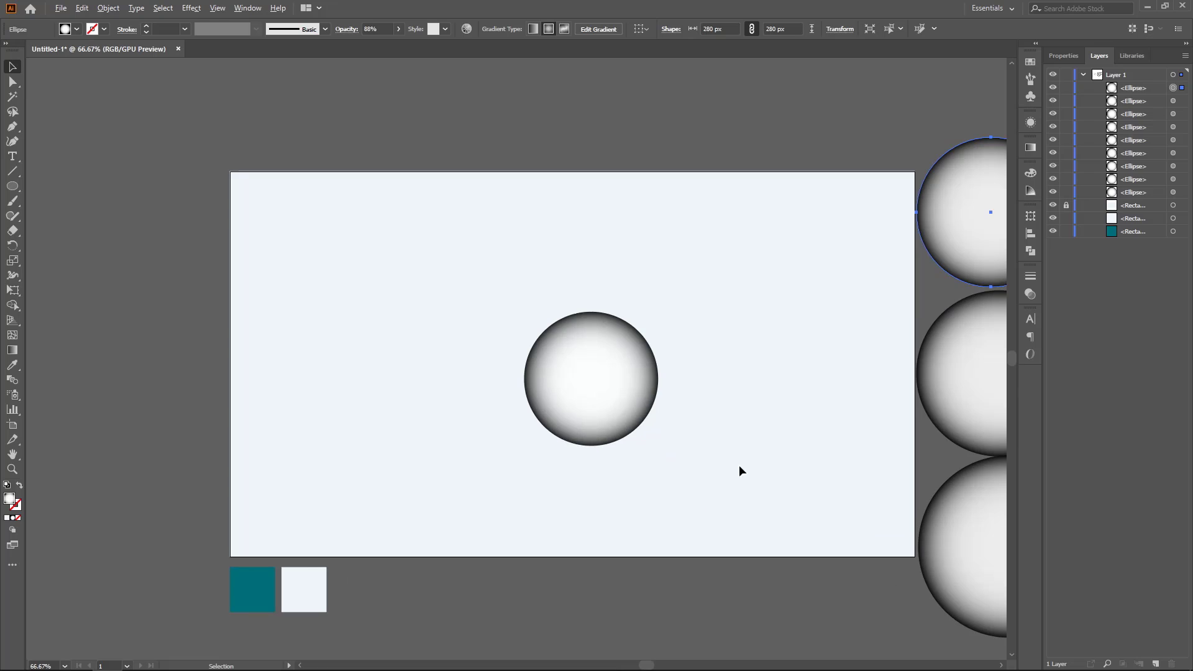
{"action": "left_click_drag", "start_coordinate": [984, 239], "coordinate": [584, 400]}
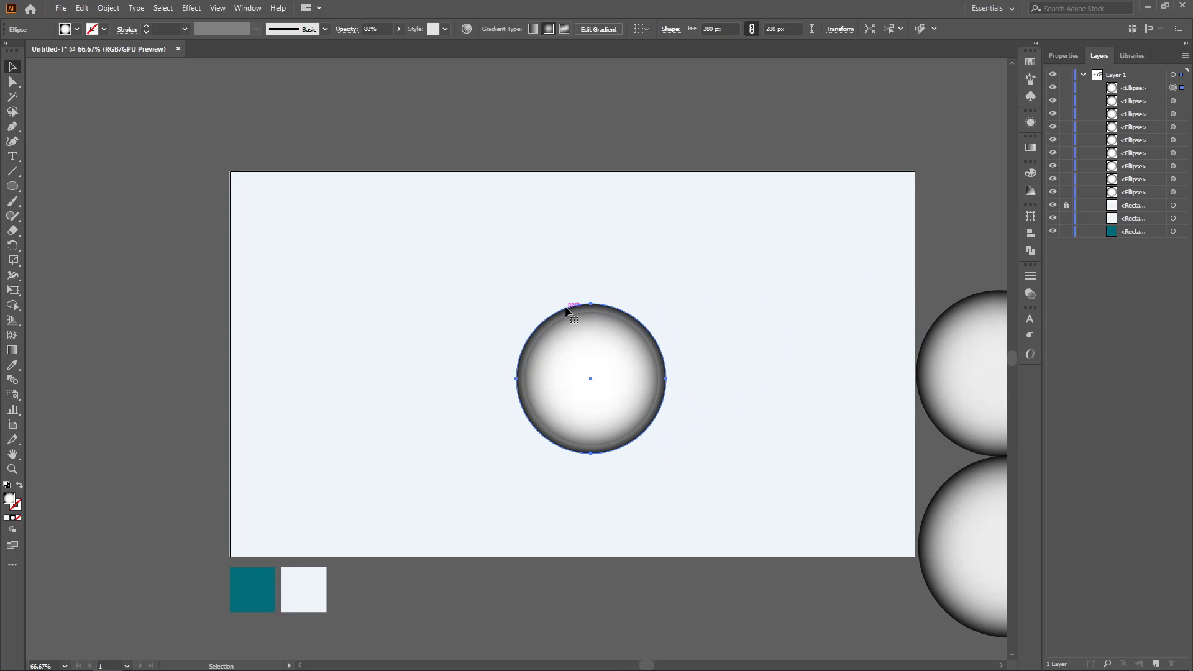
Shift the 280 px circle slightly upward and send it behind all other circles, just above the locked background rectangle.
{"action": "key", "text": "a"}
{"action": "key", "text": "ctrl+bracketleft"}
{"action": "key", "text": "v"}
{"action": "key", "text": "ctrl+bracketleft"}
{"action": "mouse_move", "coordinate": [658, 391]}
{"action": "left_mouse_down"}
{"action": "mouse_move", "coordinate": [659, 423]}
{"action": "mouse_move", "coordinate": [658, 397]}
{"action": "left_mouse_up"}
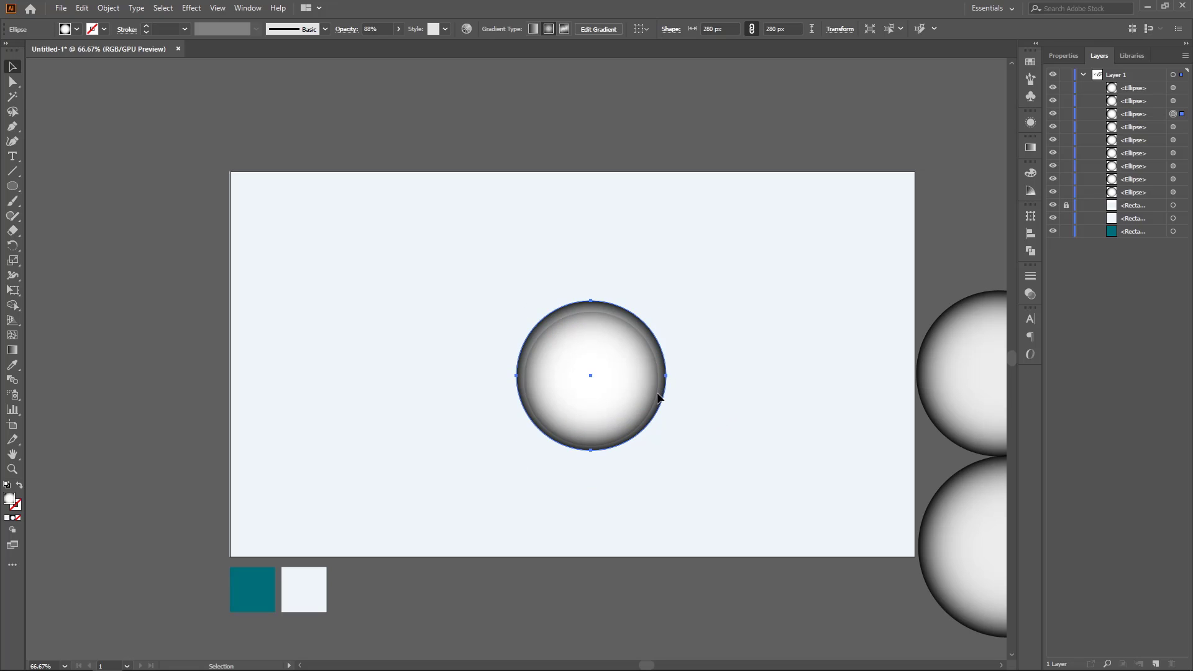
{"action": "key", "text": "ctrl+bracketleft"}
{"action": "key", "text": "ctrl+bracketleft"}
{"action": "key", "text": "ctrl+bracketright"}
{"action": "key", "text": "ctrl+bracketright"}
{"action": "key", "text": "ctrl+bracketleft"}
{"action": "key", "text": "ctrl+bracketleft"}
{"action": "key", "text": "ctrl+bracketleft"}
{"action": "key", "text": "ctrl+bracketleft"}
{"action": "key", "text": "ctrl+bracketleft"}
{"action": "key", "text": "ctrl+bracketleft"}
{"action": "key", "text": "ctrl+bracketleft"}
{"action": "key", "text": "ctrl+bracketright"}
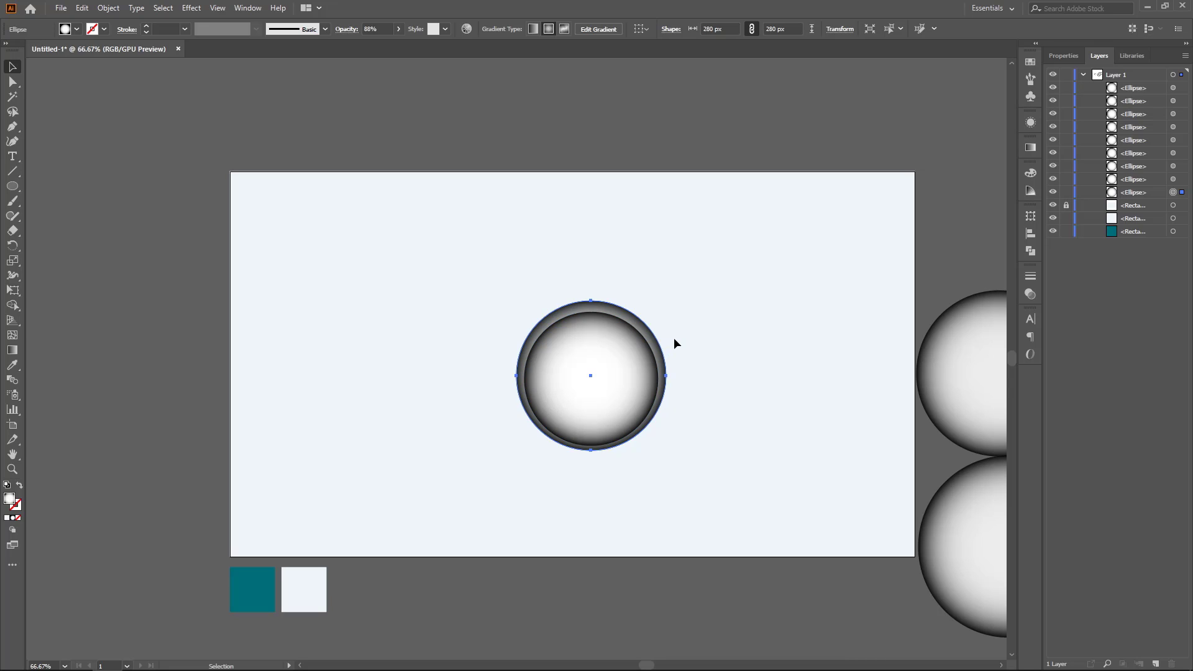
Nudge the 280 px circle slightly to the right and lower its opacity.
{"action": "key", "text": "Up"}
{"action": "key", "text": "Right"}
{"action": "key", "text": "Down"}
{"action": "key", "text": "Right"}
{"action": "key", "text": "Right"}
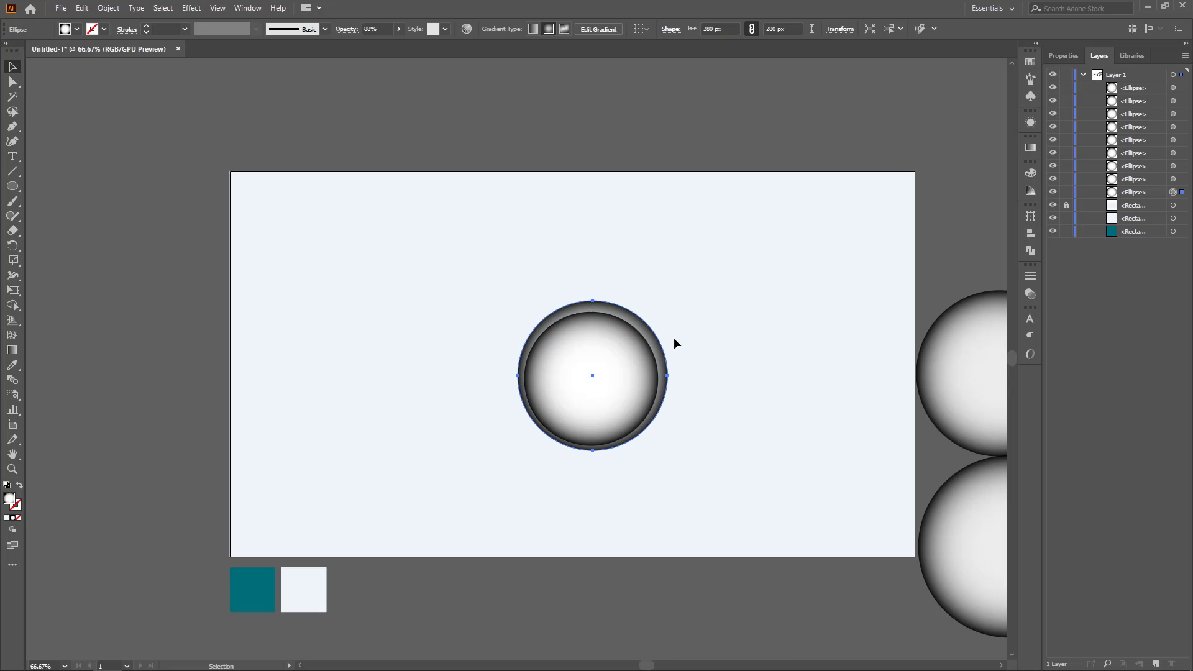
{"action": "left_click", "coordinate": [369, 25]}
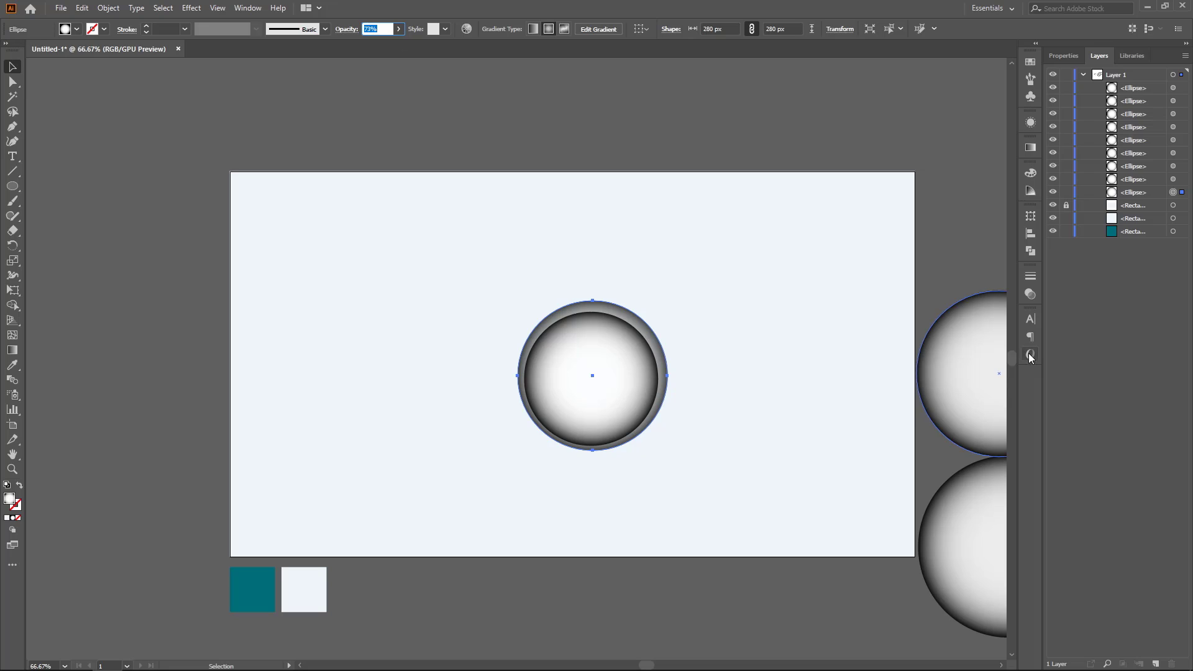
Move the 310 px circle onto the circle stack and send it behind the 250 px and 280 px circles.
{"action": "left_click_drag", "start_coordinate": [982, 367], "coordinate": [580, 372]}
{"action": "key", "text": "ctrl+bracketleft"}
{"action": "key", "text": "ctrl+bracketleft"}
{"action": "key", "text": "ctrl+bracketleft"}
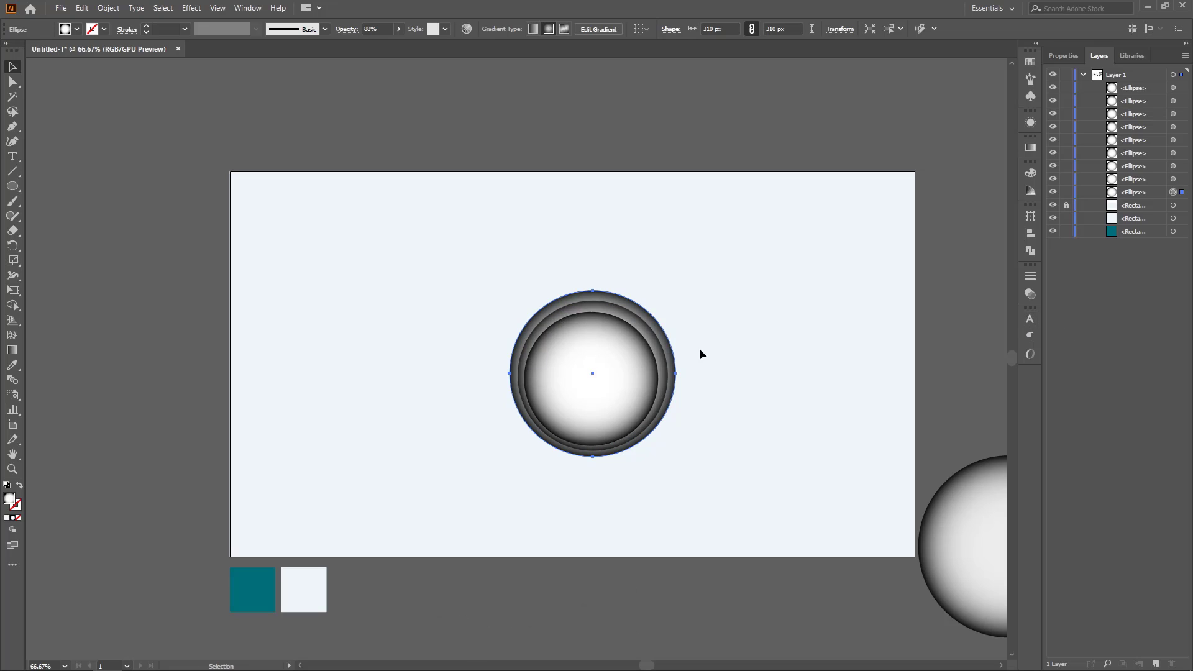
Nudge the 310 px circle a few pixels to the right and lower its opacity.
{"action": "key", "text": "Right"}
{"action": "key", "text": "Right"}
{"action": "key", "text": "Right"}
{"action": "key", "text": "Right"}
{"action": "key", "text": "Right"}
{"action": "key", "text": "Right"}
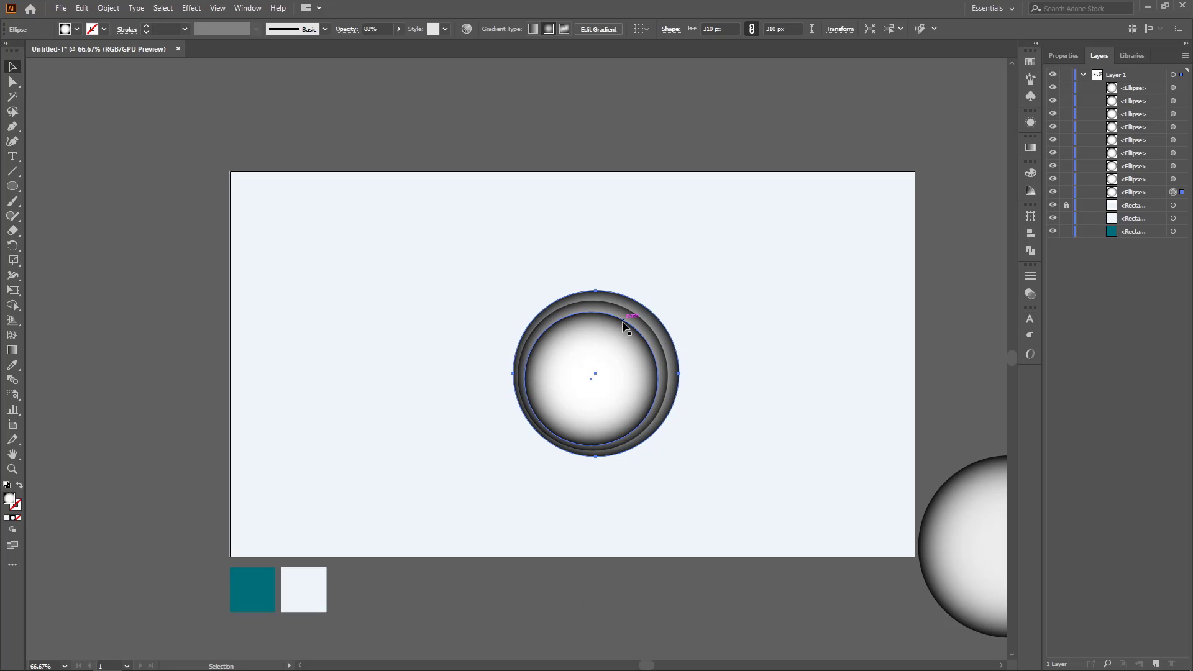
{"action": "key", "text": "Right"}
{"action": "key", "text": "Right"}
{"action": "key", "text": "Right"}
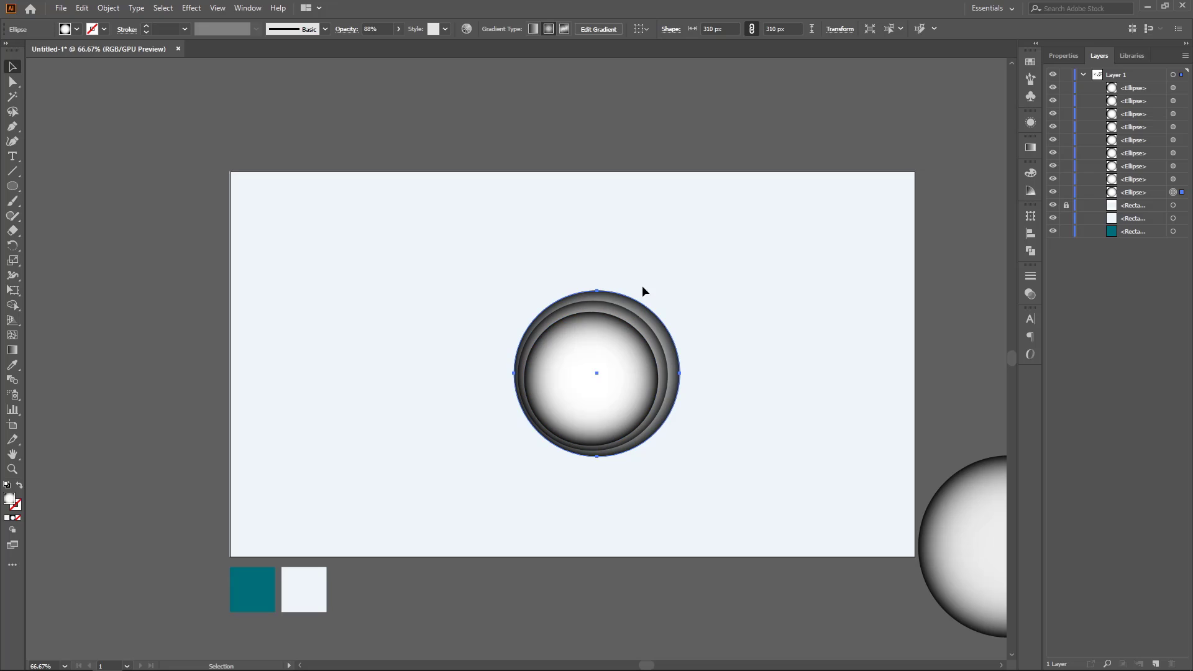
{"action": "left_click", "coordinate": [377, 29]}
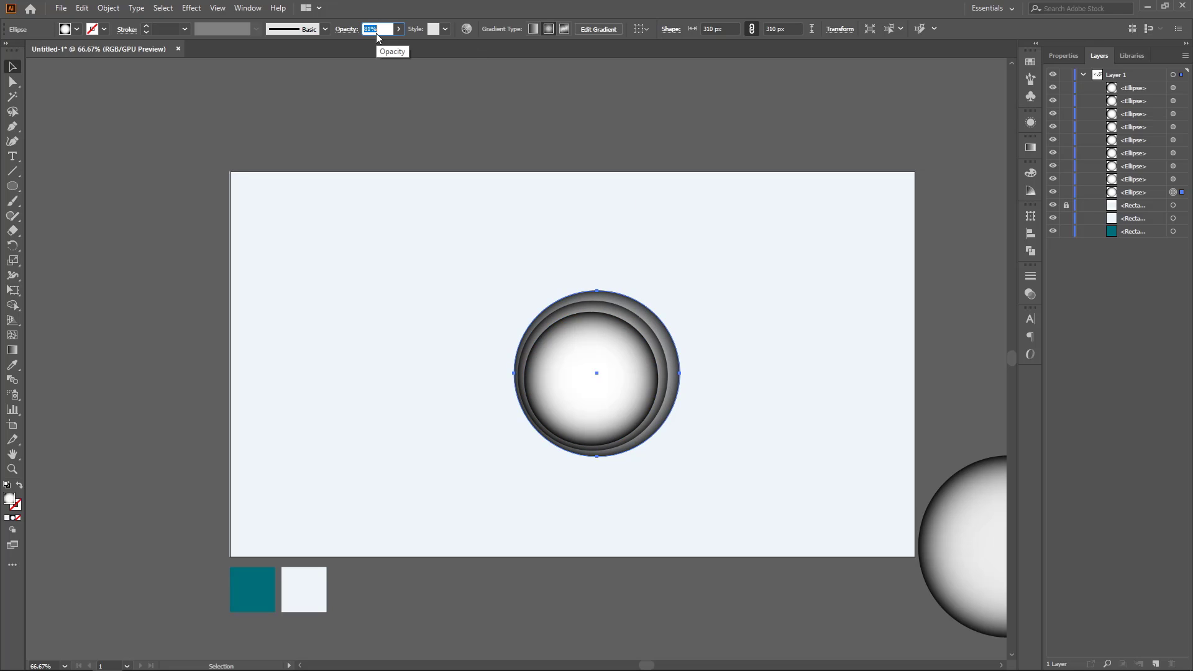
Centre the 340 px circle on the 250 px circle and send it behind the rest of the stack.
{"action": "left_click_drag", "start_coordinate": [938, 521], "coordinate": [544, 358]}
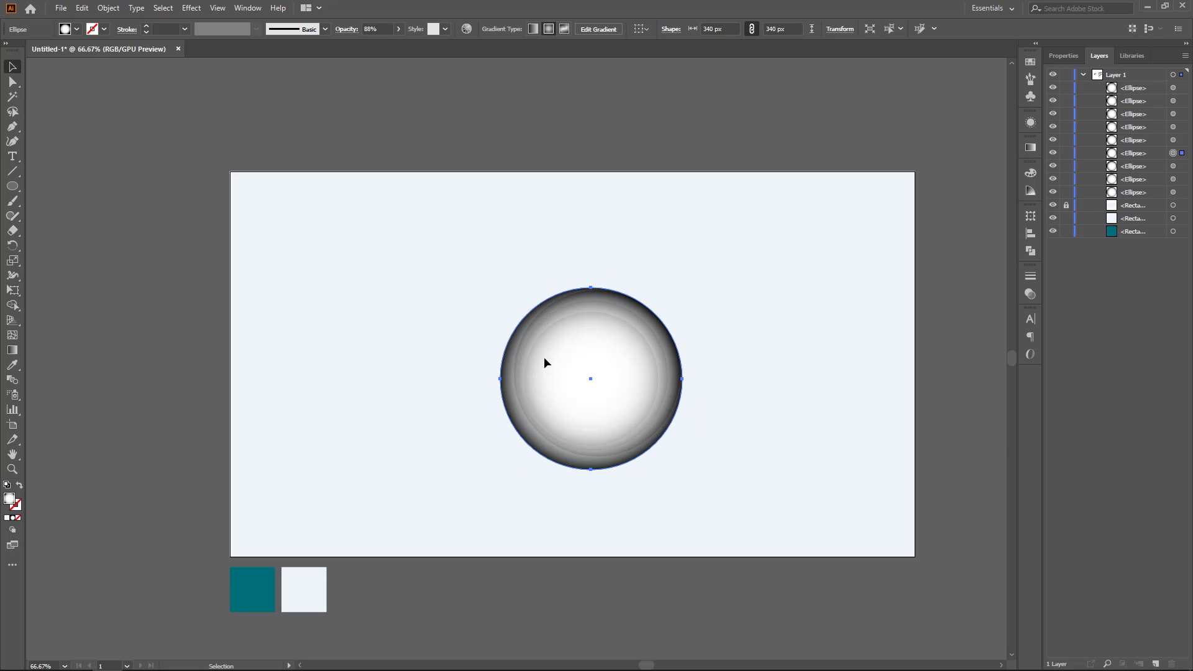
{"action": "key", "text": "ctrl+["}
{"action": "key", "text": "ctrl+["}
{"action": "key", "text": "ctrl+["}
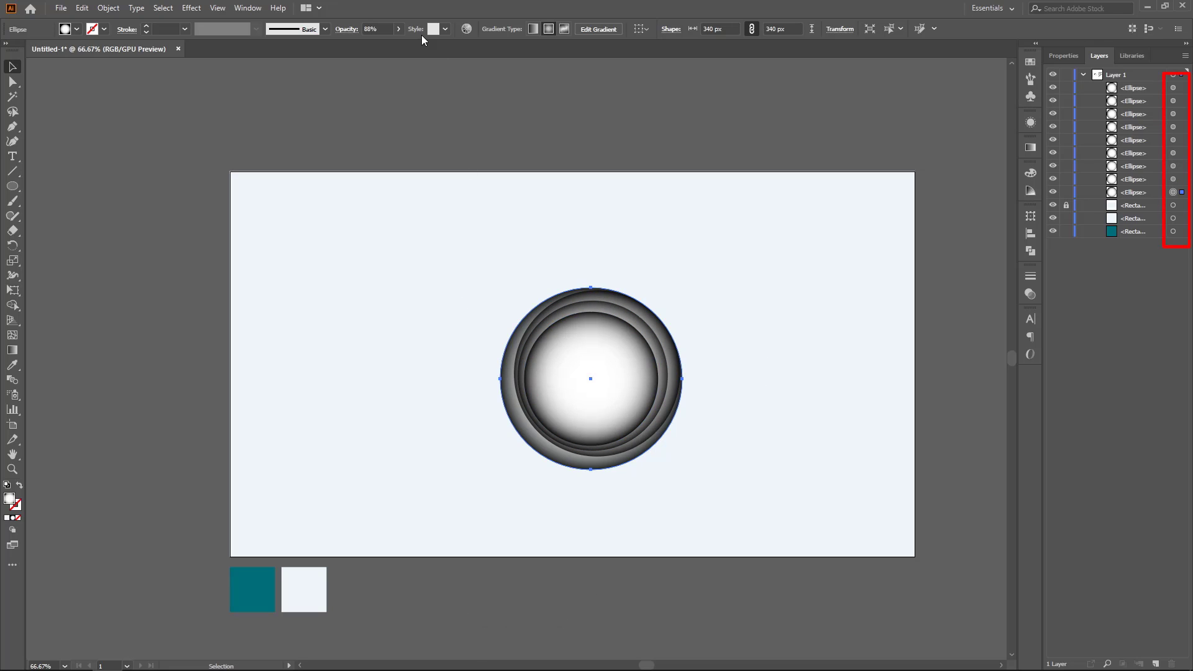
Lower the opacity of the 340 px circle at the back of the stack.
{"action": "double_click", "coordinate": [367, 28]}
{"action": "key", "text": "shift+Down"}
{"action": "key", "text": "shift+Down"}
{"action": "key", "text": "shift+Down"}
{"action": "key", "text": "shift+Down"}
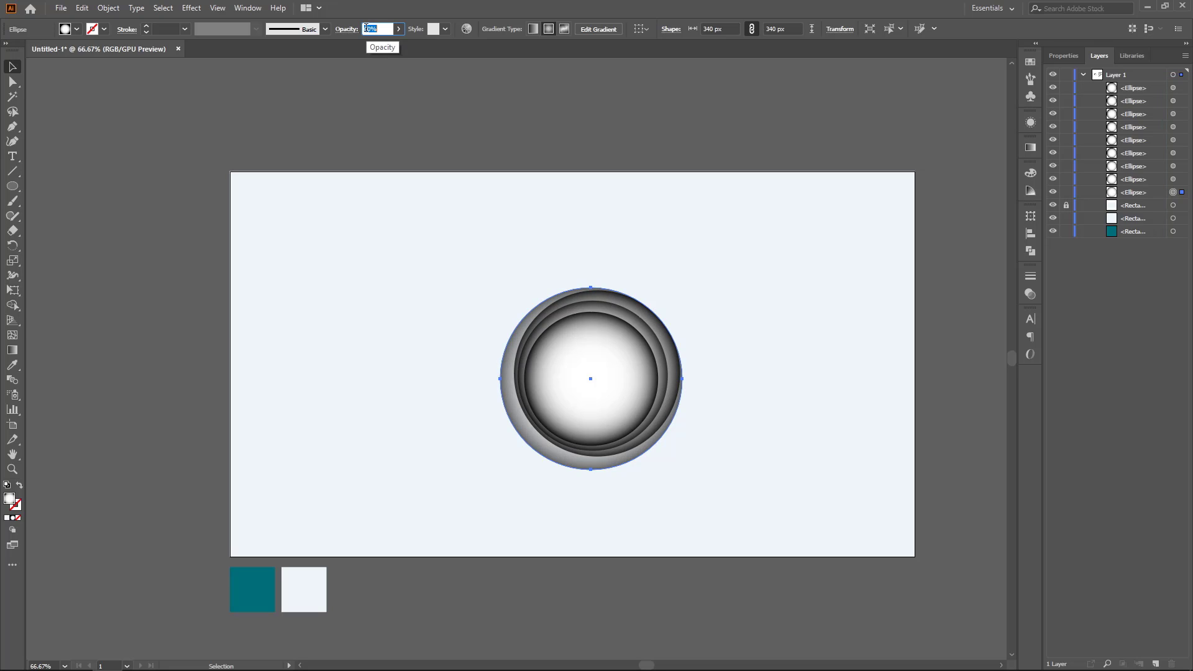
{"action": "key", "text": "shift+Up"}
{"action": "key", "text": "shift+Up"}
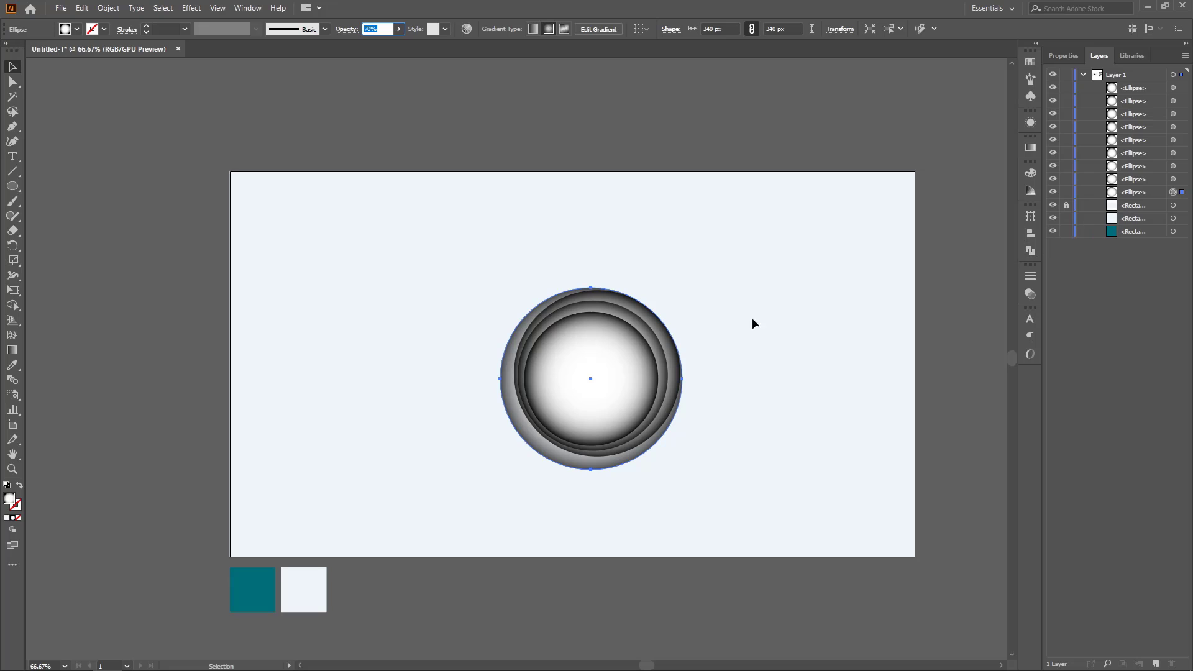
Move the 370 px circle onto the circle stack and send it behind the 250 to 340 px circles.
{"action": "scroll", "coordinate": [814, 376], "scroll_direction": "down", "scroll_amount": 2}
{"action": "scroll", "coordinate": [810, 469], "scroll_direction": "down", "scroll_amount": 2}
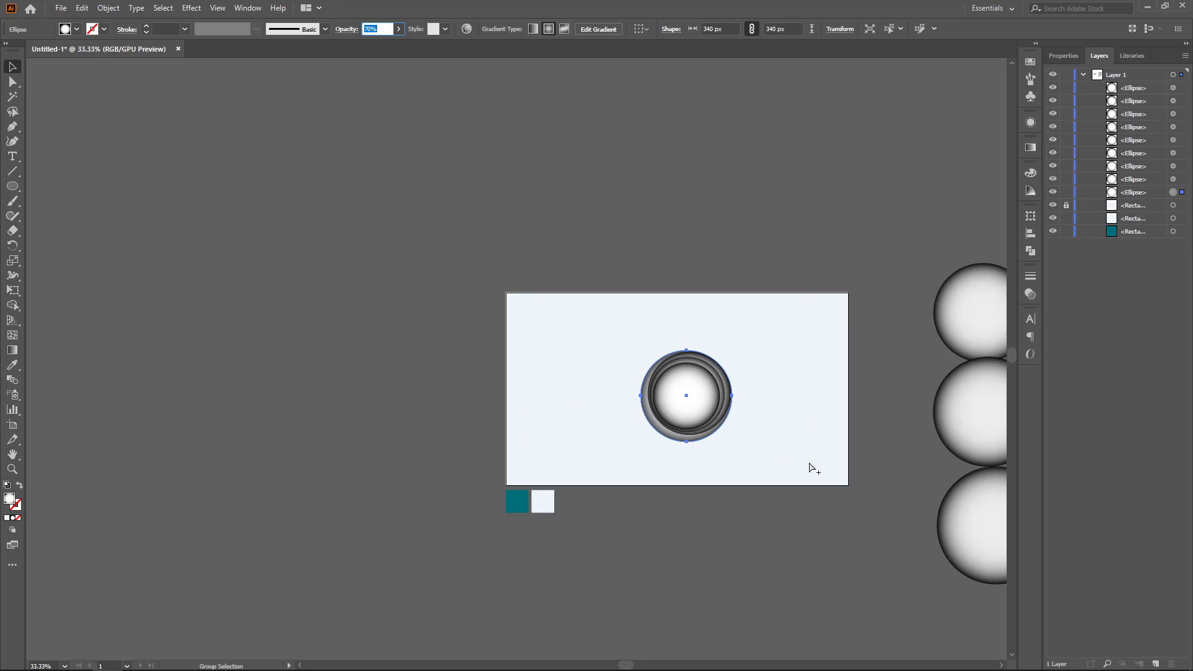
{"action": "scroll", "coordinate": [922, 445], "scroll_direction": "down", "scroll_amount": 1}
{"action": "left_click_drag", "start_coordinate": [971, 351], "coordinate": [746, 412]}
{"action": "scroll", "coordinate": [808, 397], "scroll_direction": "up", "scroll_amount": 1}
{"action": "scroll", "coordinate": [808, 403], "scroll_direction": "up", "scroll_amount": 3}
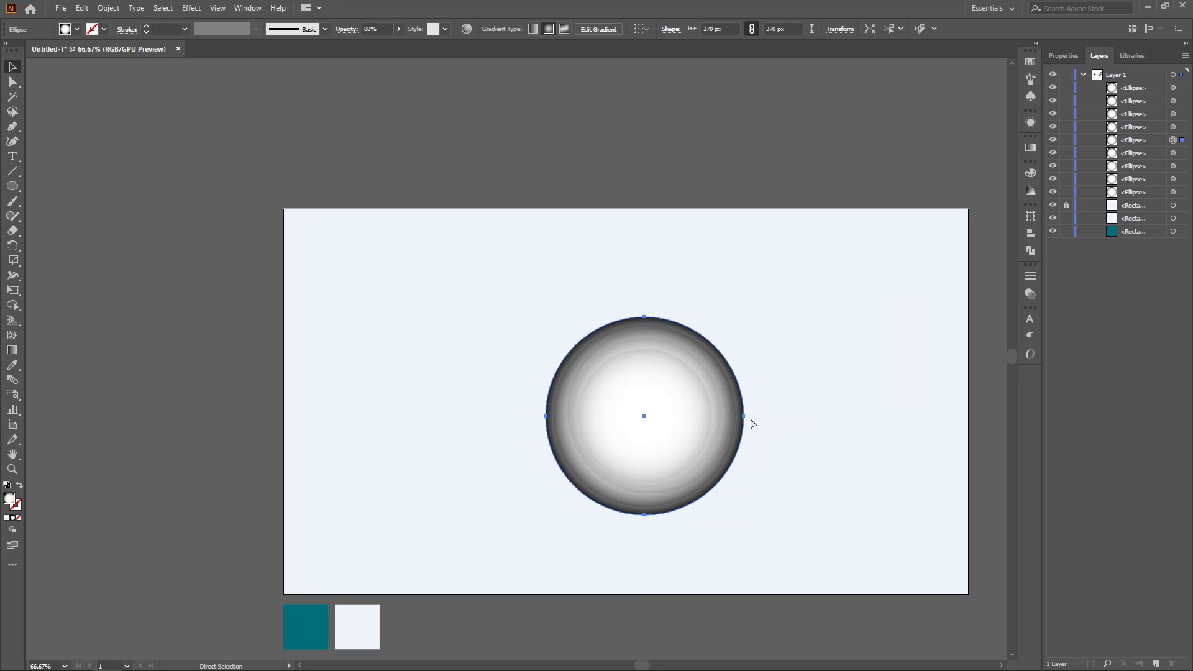
{"action": "key", "text": "ctrl+bracketleft"}
{"action": "key", "text": "ctrl+bracketleft"}
{"action": "key", "text": "ctrl+bracketleft"}
{"action": "key", "text": "ctrl+bracketleft"}
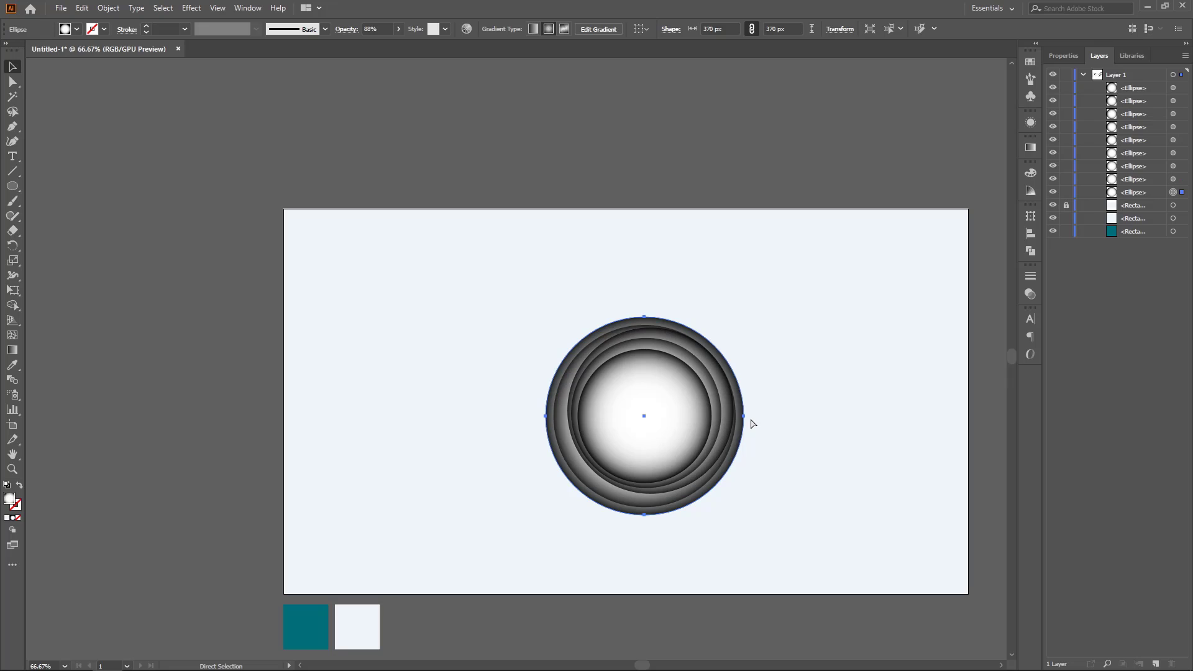
Nudge the 370 px circle upward and slightly to the right, and lower its opacity.
{"action": "key", "text": "Up"}
{"action": "key", "text": "Up"}
{"action": "key", "text": "Up"}
{"action": "key", "text": "Up"}
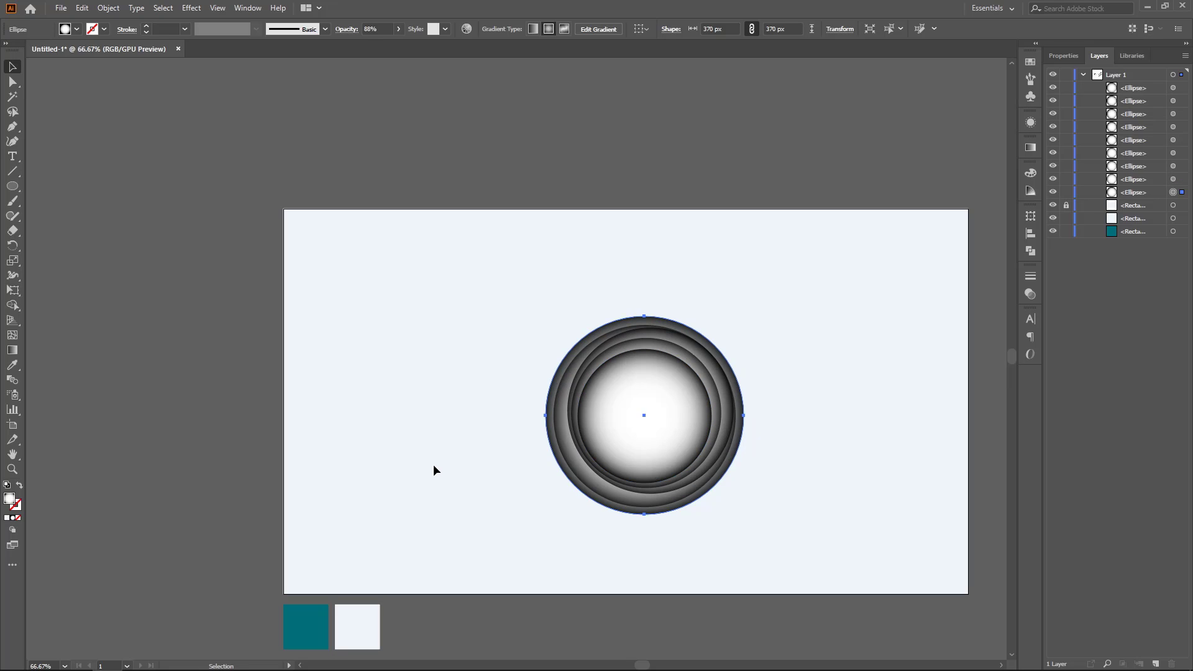
{"action": "key", "text": "Up"}
{"action": "key", "text": "Up"}
{"action": "key", "text": "Up"}
{"action": "key", "text": "Up"}
{"action": "key", "text": "Up"}
{"action": "key", "text": "Up"}
{"action": "key", "text": "Up"}
{"action": "key", "text": "Up"}
{"action": "key", "text": "Up"}
{"action": "key", "text": "Up"}
{"action": "key", "text": "Up"}
{"action": "key", "text": "Up"}
{"action": "key", "text": "Right"}
{"action": "key", "text": "Right"}
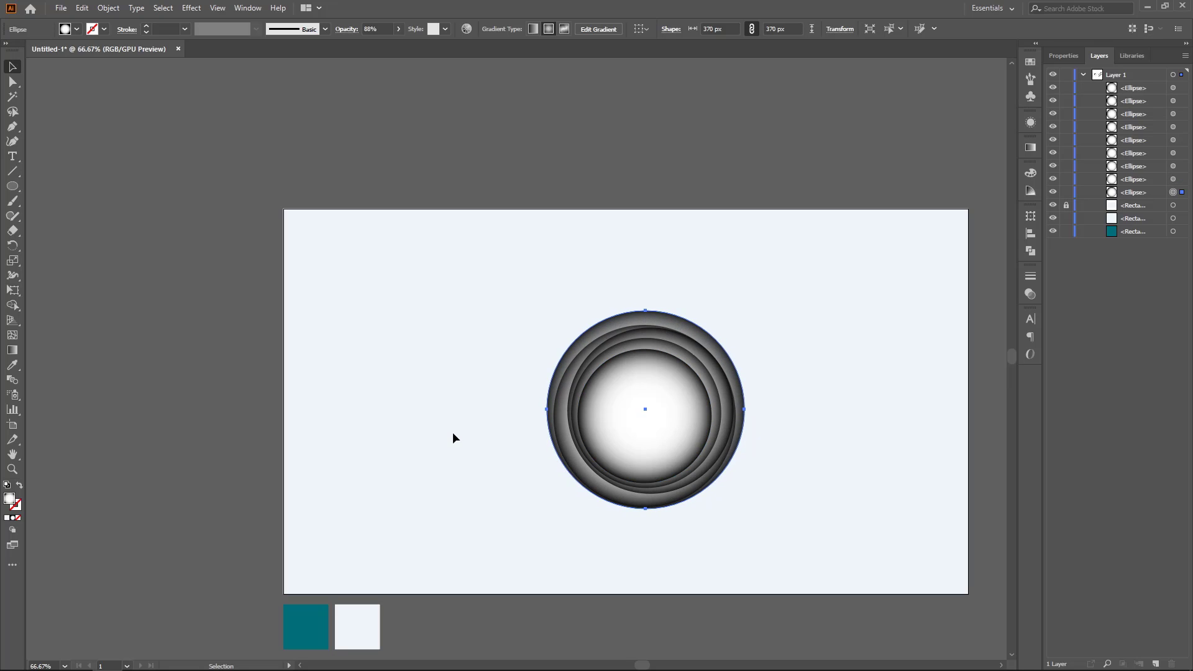
{"action": "left_click", "coordinate": [368, 29]}
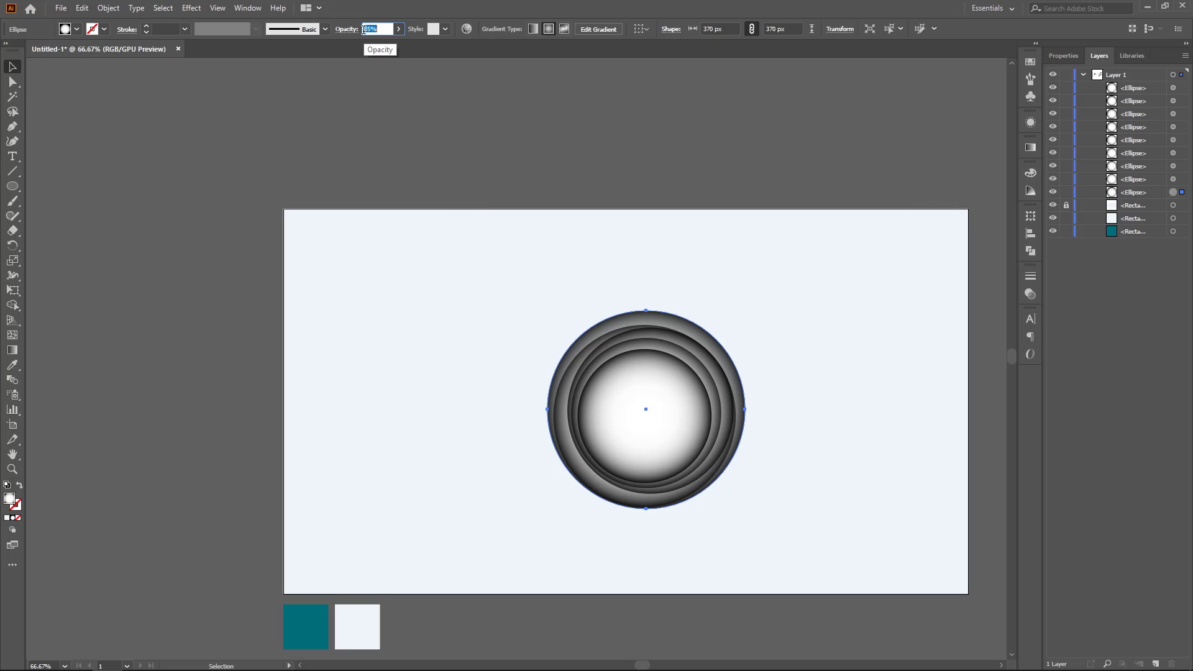
{"action": "key", "text": "Down"}
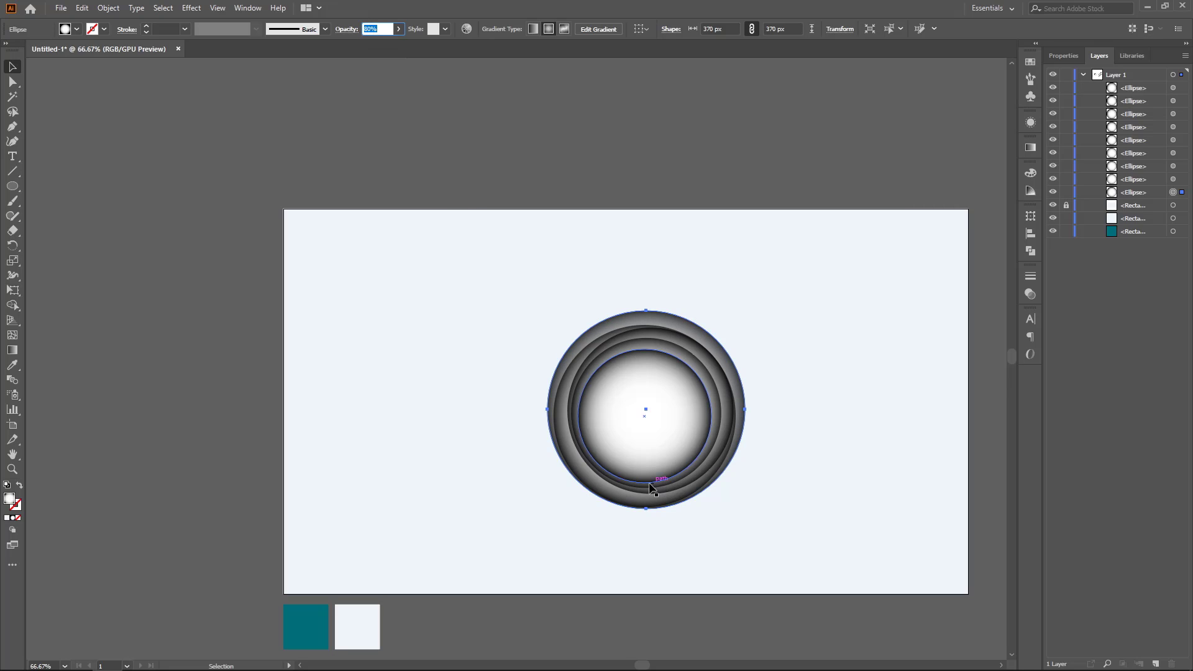
Move the 410 px circle onto the circle stack and send it behind the 370 px circle.
{"action": "scroll", "coordinate": [619, 483], "scroll_direction": "right", "scroll_amount": 1}
{"action": "scroll", "coordinate": [619, 483], "scroll_direction": "down", "scroll_amount": 3}
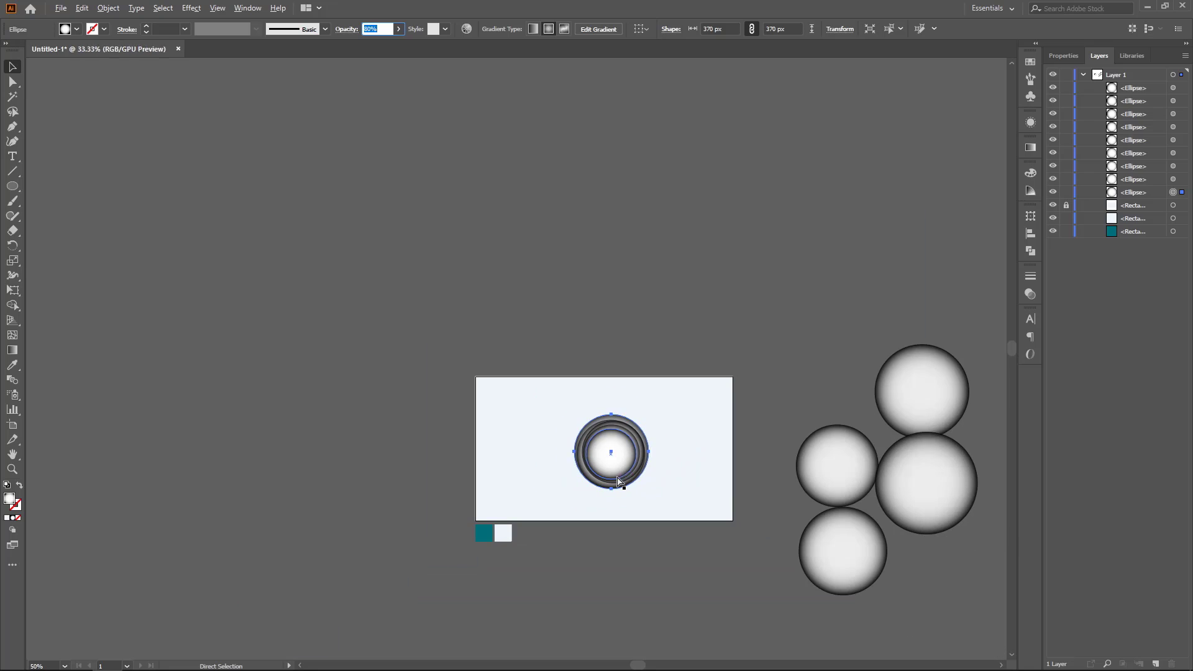
{"action": "left_click_drag", "start_coordinate": [832, 473], "coordinate": [619, 449]}
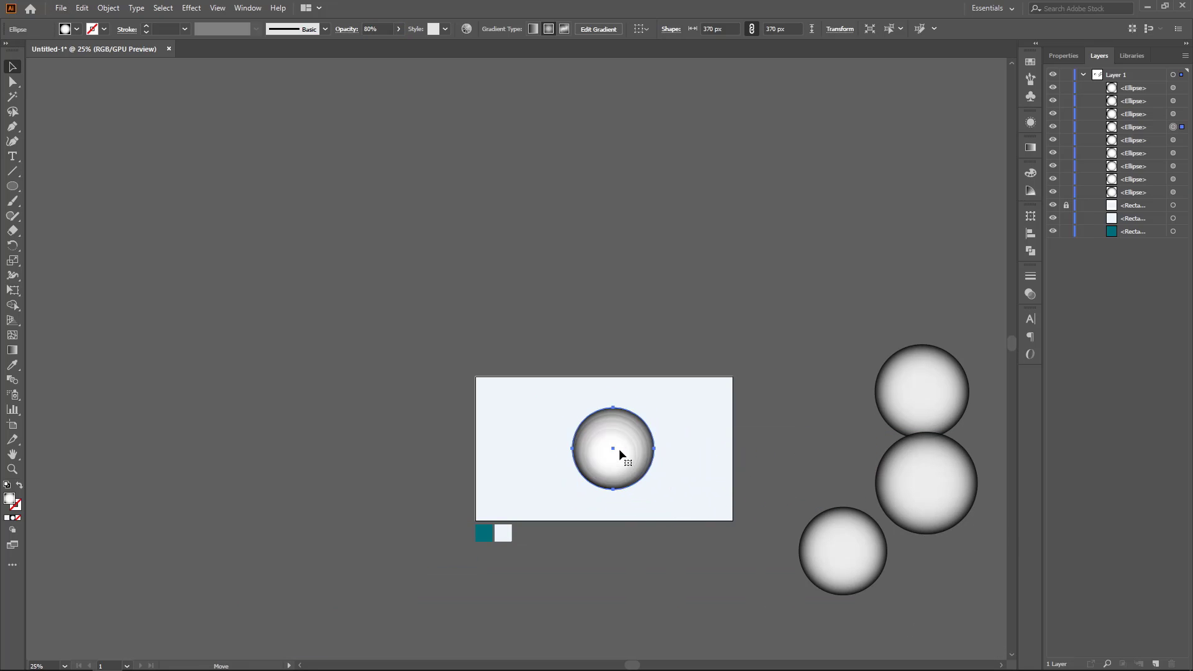
{"action": "scroll", "coordinate": [620, 450], "scroll_direction": "up", "scroll_amount": 3}
{"action": "key", "text": "ctrl+bracketleft"}
{"action": "key", "text": "ctrl+bracketleft"}
{"action": "key", "text": "ctrl+bracketleft"}
{"action": "key", "text": "ctrl+bracketleft"}
{"action": "key", "text": "ctrl+bracketleft"}
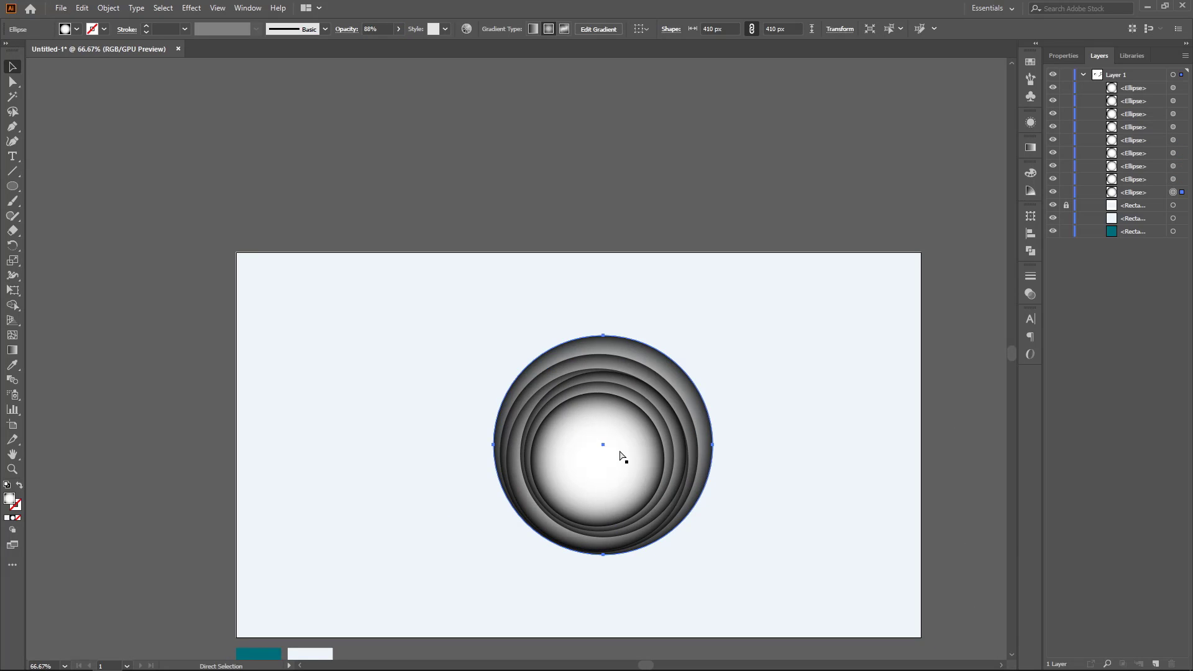
Nudge the 410 px circle down and slightly right so its edge is offset from the 370 px circle.
{"action": "key", "text": "shift+Down"}
{"action": "key", "text": "shift+Down"}
{"action": "key", "text": "shift+Down"}
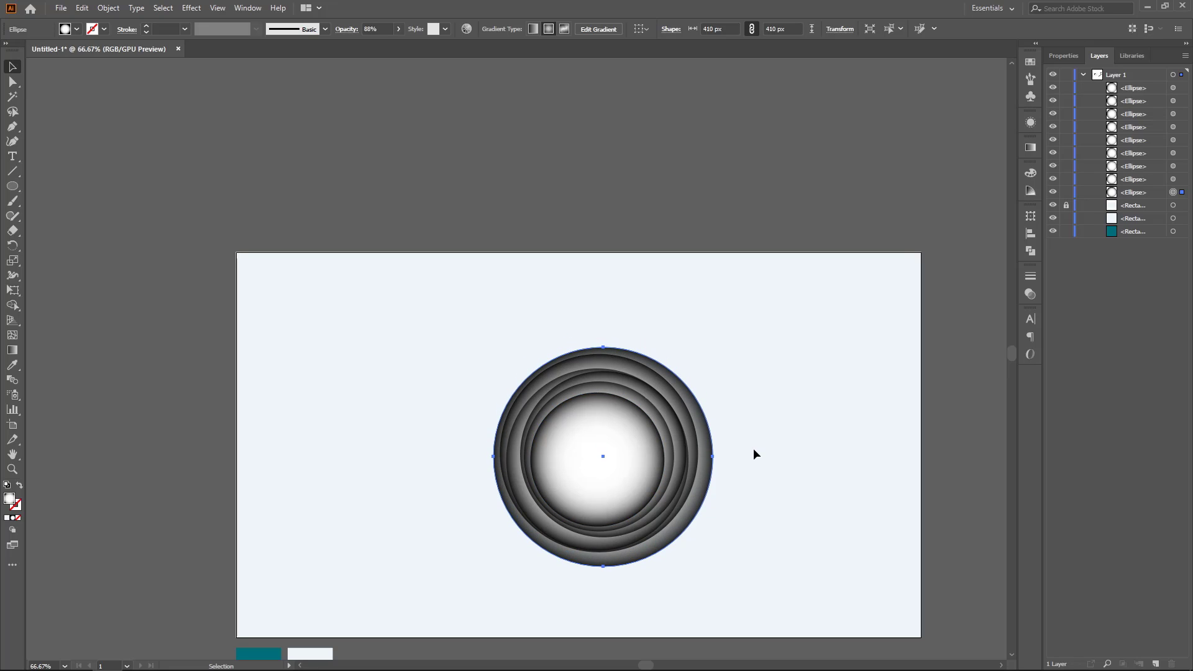
{"action": "key", "text": "Right"}
{"action": "key", "text": "Right"}
{"action": "key", "text": "Right"}
{"action": "key", "text": "Right"}
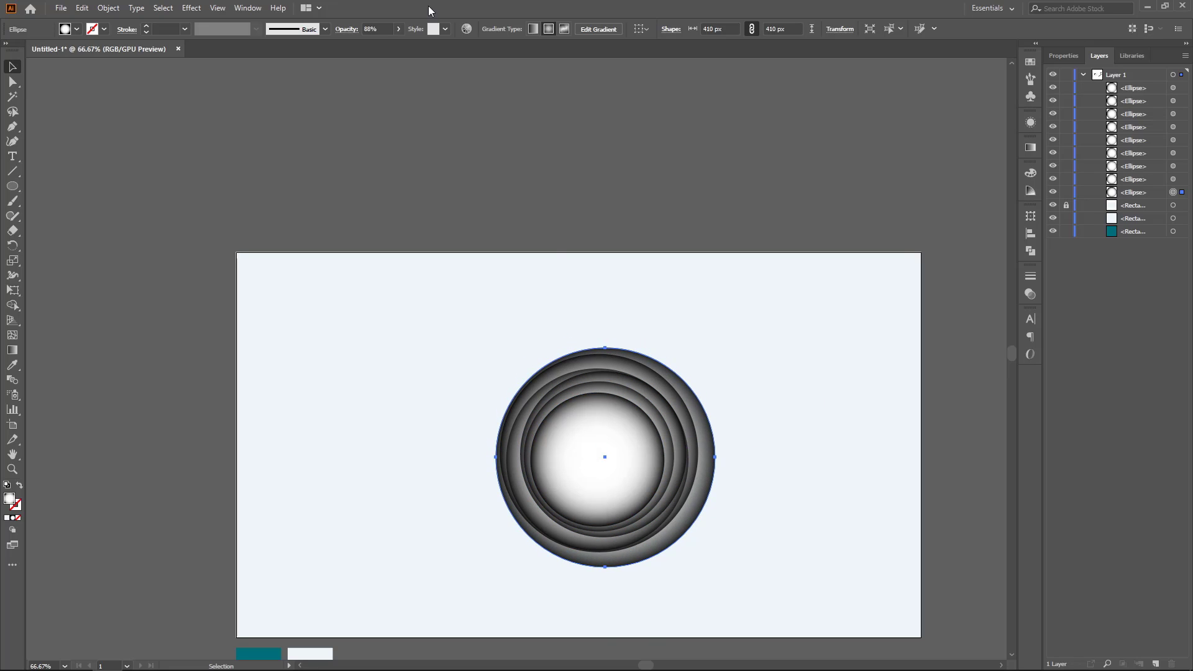
Set the opacity of the 410 px circle to 76%.
{"action": "left_click", "coordinate": [373, 29]}
{"action": "type", "text": "76"}
{"action": "key", "text": "Return"}
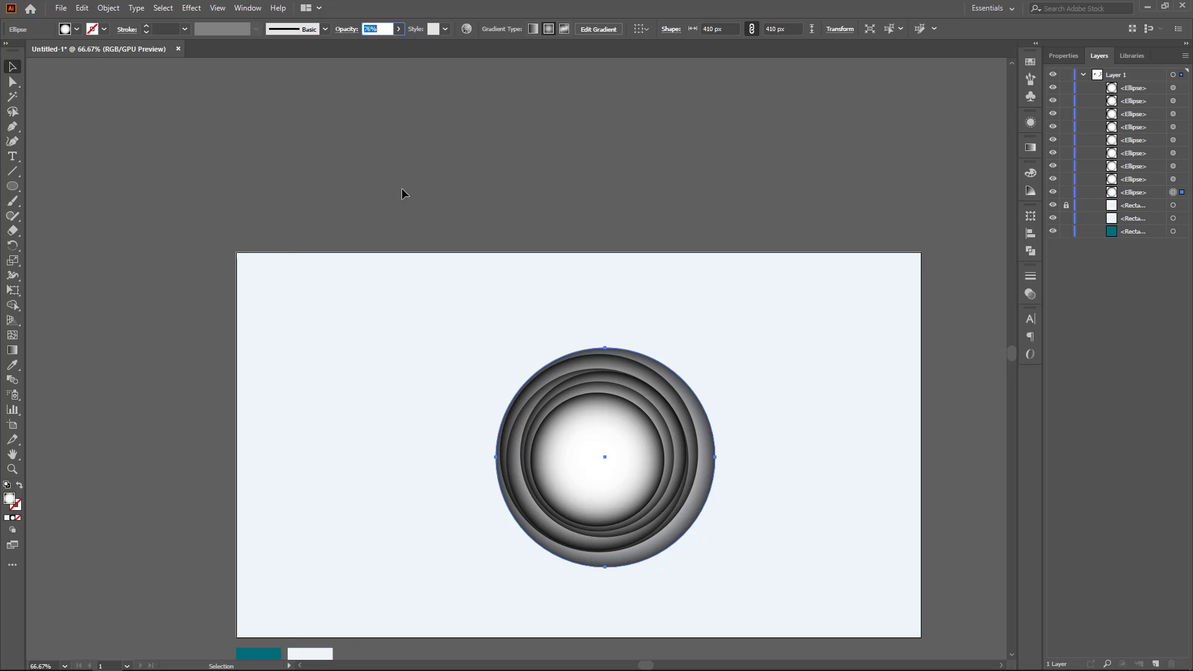
Move the 440 px circle onto the circle stack and send it behind the 410 px circle.
{"action": "scroll", "coordinate": [402, 196], "scroll_direction": "down", "scroll_amount": 1}
{"action": "left_click_drag", "start_coordinate": [813, 456], "coordinate": [506, 327]}
{"action": "key", "text": "ctrl+1"}
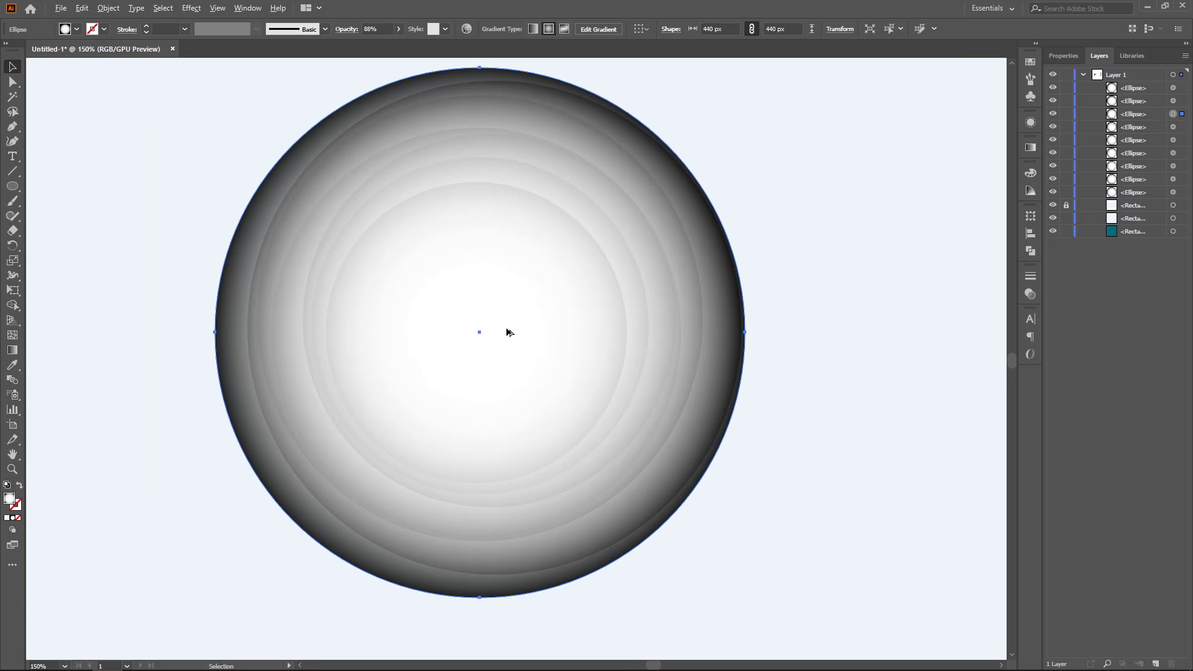
{"action": "key", "text": "ctrl+bracketleft"}
{"action": "key", "text": "ctrl+bracketleft"}
{"action": "key", "text": "ctrl+bracketleft"}
{"action": "key", "text": "ctrl+bracketleft"}
{"action": "key", "text": "ctrl+bracketleft"}
{"action": "key", "text": "ctrl+bracketleft"}
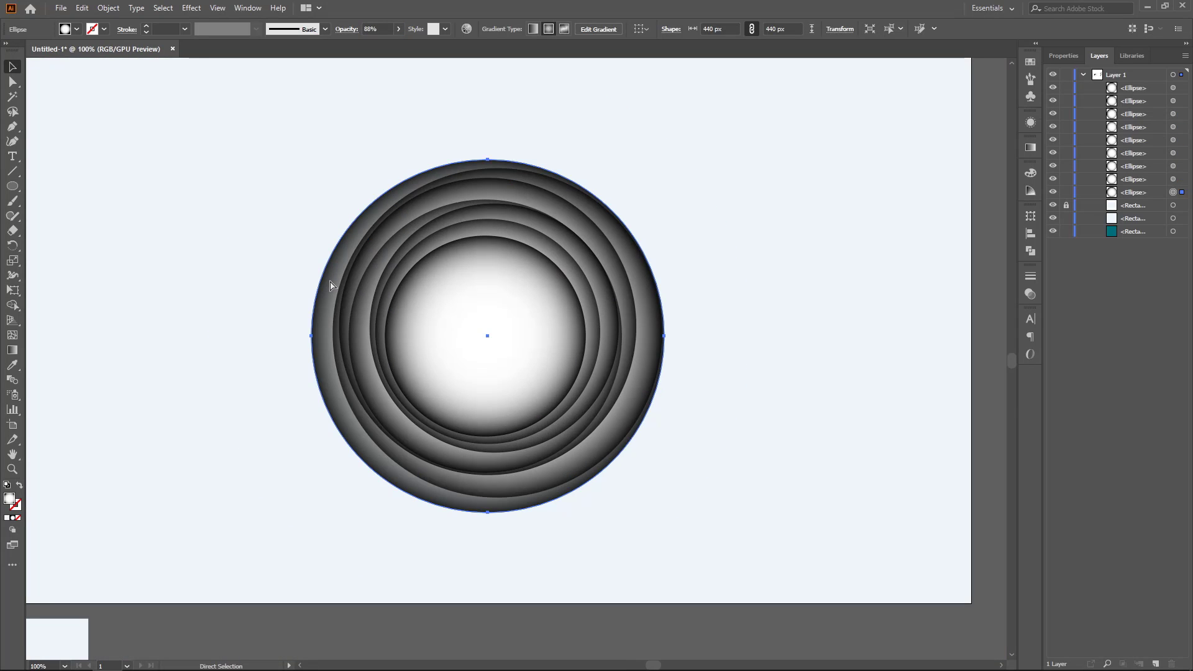
Nudge the 440 px circle upward and adjust it slightly to the left within the stack.
{"action": "key", "text": "Up"}
{"action": "key", "text": "Up"}
{"action": "key", "text": "Up"}
{"action": "key", "text": "Up"}
{"action": "key", "text": "Up"}
{"action": "key", "text": "Up"}
{"action": "key", "text": "Up"}
{"action": "key", "text": "Up"}
{"action": "key", "text": "Up"}
{"action": "key", "text": "Up"}
{"action": "key", "text": "Up"}
{"action": "key", "text": "Up"}
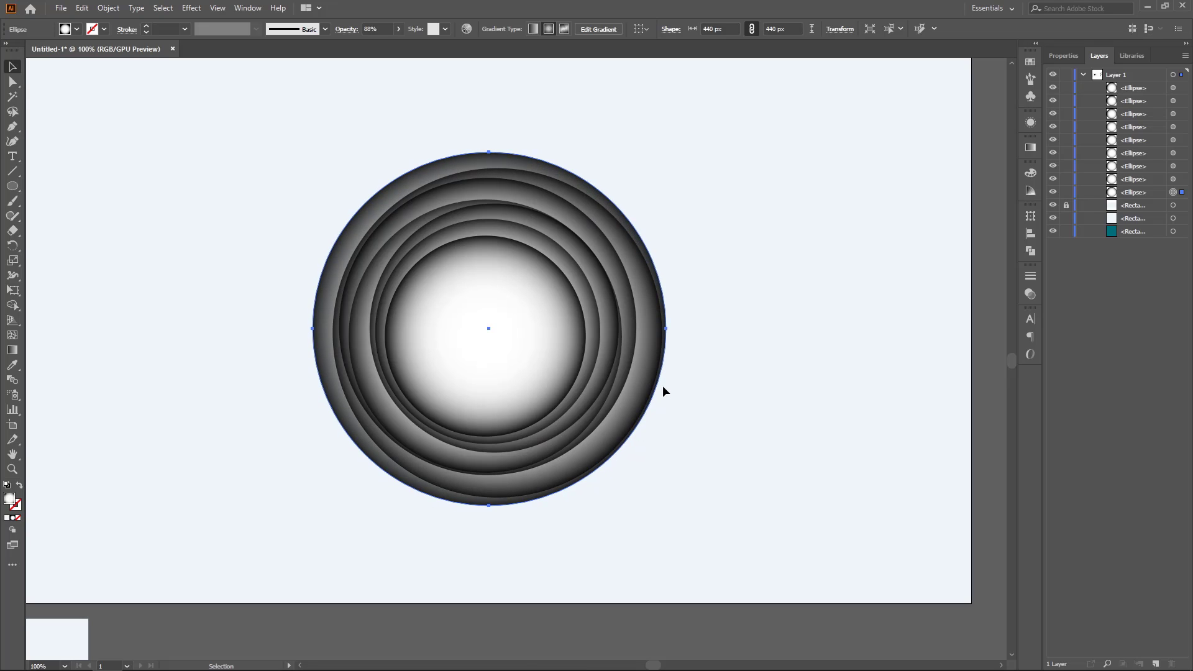
{"action": "key", "text": "Left"}
{"action": "key", "text": "Left"}
{"action": "key", "text": "Left"}
{"action": "key", "text": "Left"}
{"action": "key", "text": "Left"}
{"action": "key", "text": "Left"}
{"action": "key", "text": "Left"}
{"action": "key", "text": "Left"}
{"action": "key", "text": "Left"}
{"action": "key", "text": "Right"}
{"action": "key", "text": "Right"}
{"action": "key", "text": "Right"}
{"action": "key", "text": "Right"}
{"action": "key", "text": "Right"}
{"action": "key", "text": "Right"}
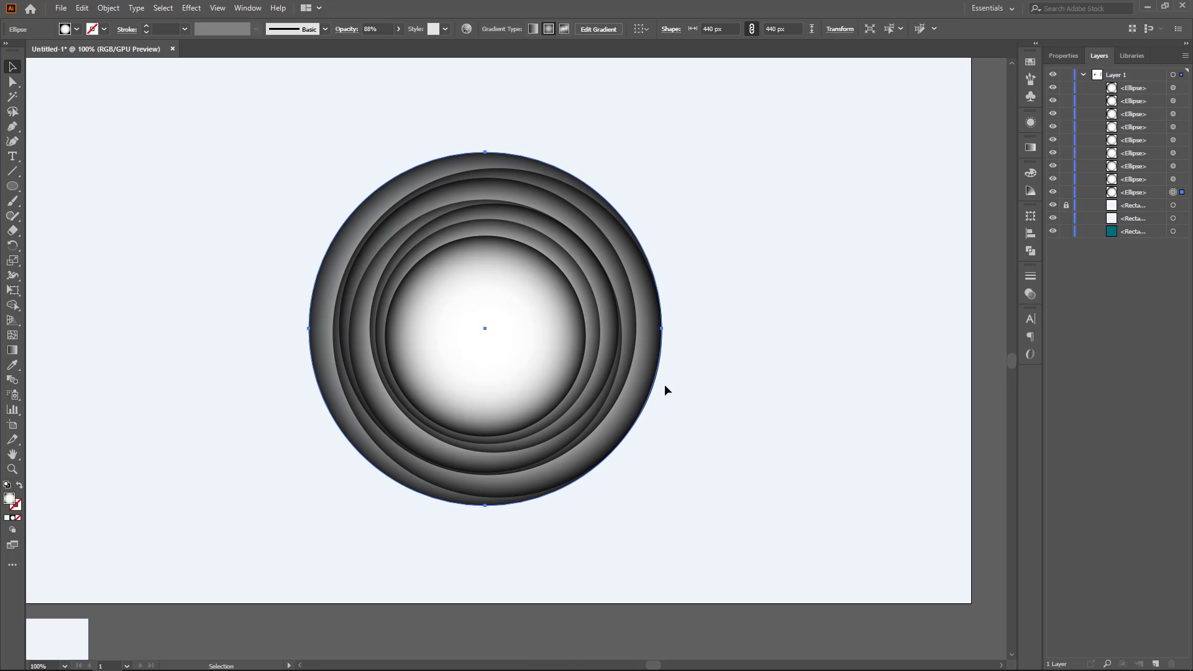
Move the 470 px circle onto the circle stack and send it behind the 440 px circle.
{"action": "scroll", "coordinate": [677, 353], "scroll_direction": "down", "scroll_amount": 4}
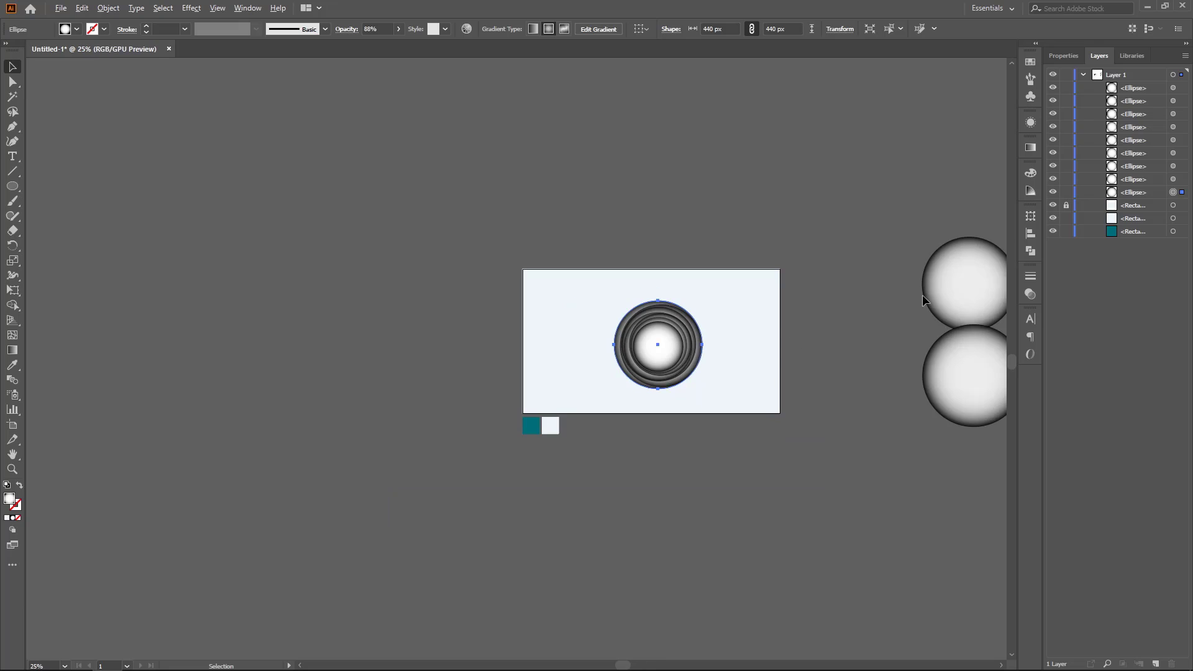
{"action": "left_click_drag", "start_coordinate": [923, 299], "coordinate": [681, 342]}
{"action": "scroll", "coordinate": [681, 343], "scroll_direction": "up", "scroll_amount": 3}
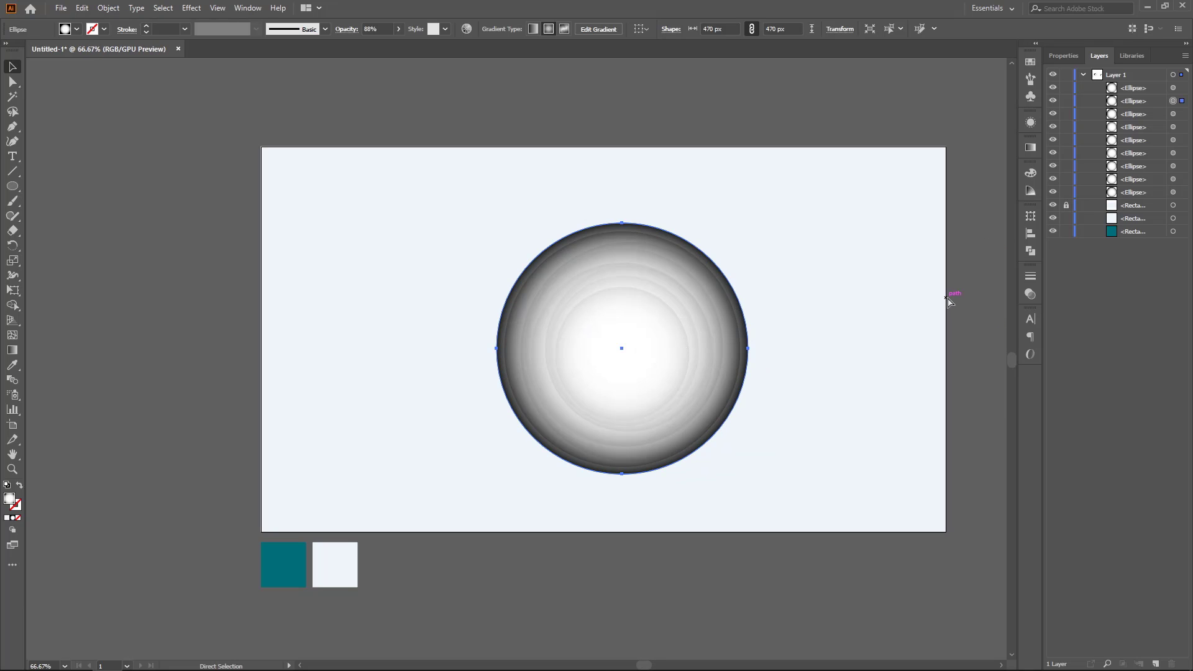
{"action": "key", "text": "ctrl+bracketleft"}
{"action": "key", "text": "ctrl+bracketleft"}
{"action": "key", "text": "ctrl+bracketleft"}
{"action": "key", "text": "ctrl+bracketleft"}
{"action": "key", "text": "ctrl+bracketleft"}
{"action": "key", "text": "ctrl+bracketleft"}
{"action": "key", "text": "ctrl+bracketleft"}
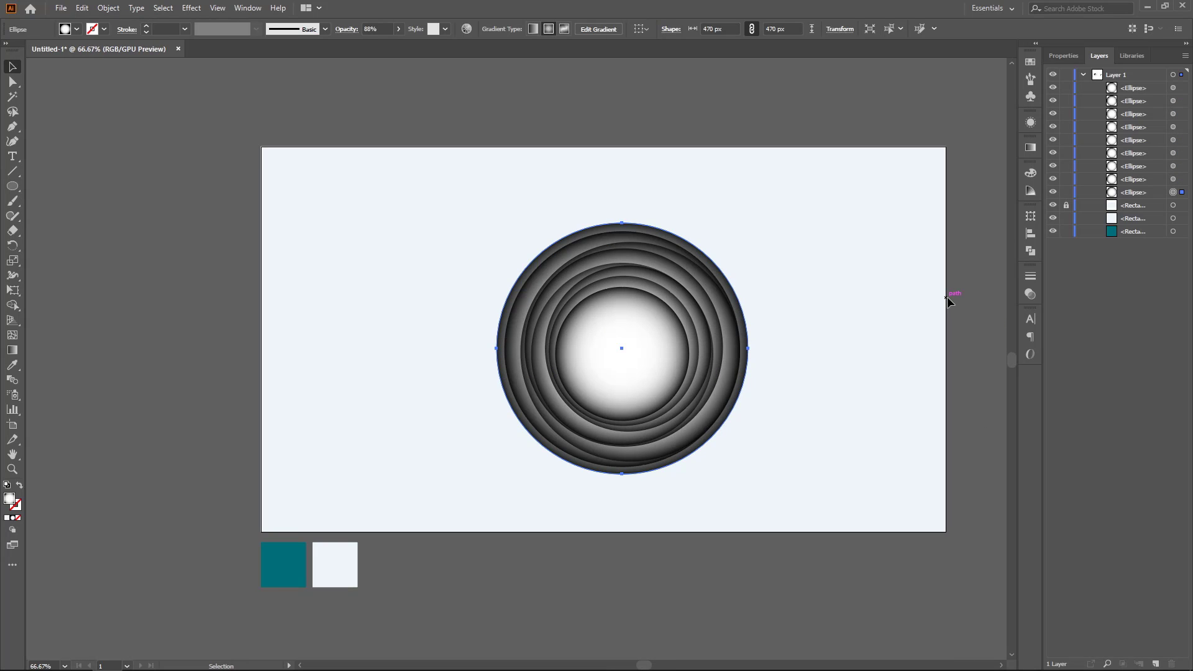
Nudge the 470 px circle a few pixels to the right and slightly upward.
{"action": "key", "text": "Right"}
{"action": "key", "text": "Right"}
{"action": "key", "text": "Right"}
{"action": "key", "text": "Right"}
{"action": "key", "text": "Right"}
{"action": "key", "text": "Right"}
{"action": "key", "text": "Right"}
{"action": "key", "text": "Right"}
{"action": "key", "text": "Right"}
{"action": "key", "text": "Right"}
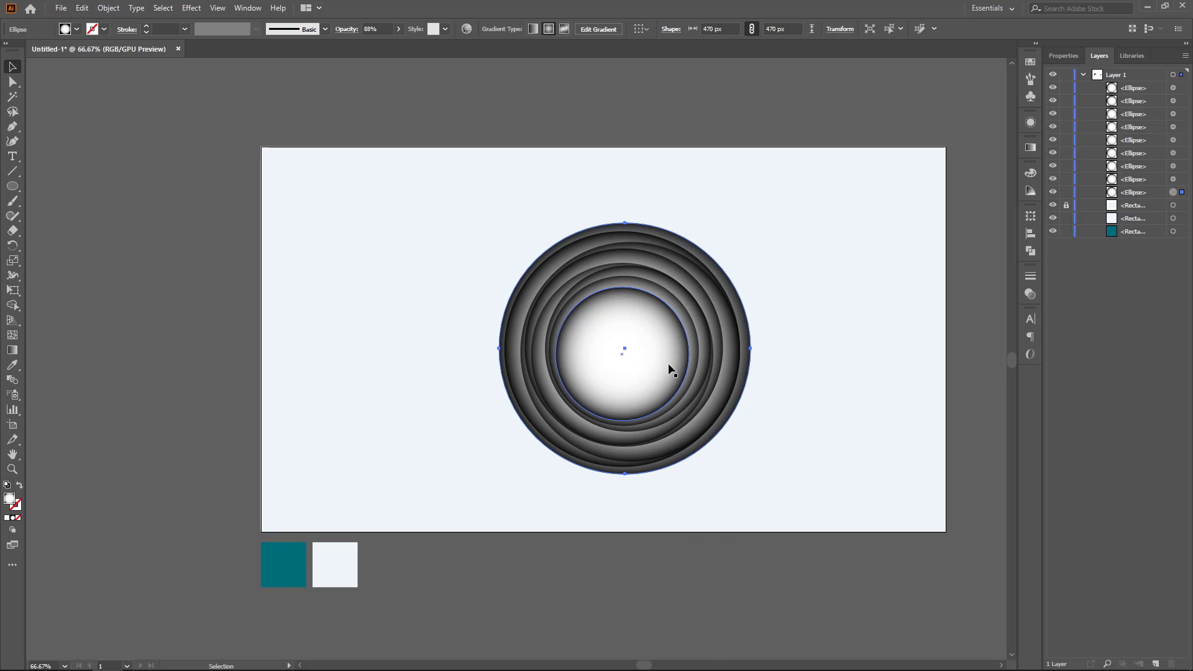
{"action": "key", "text": "Left"}
{"action": "key", "text": "Up"}
{"action": "key", "text": "Up"}
{"action": "key", "text": "Left"}
{"action": "key", "text": "Right"}
{"action": "key", "text": "Right"}
{"action": "key", "text": "Right"}
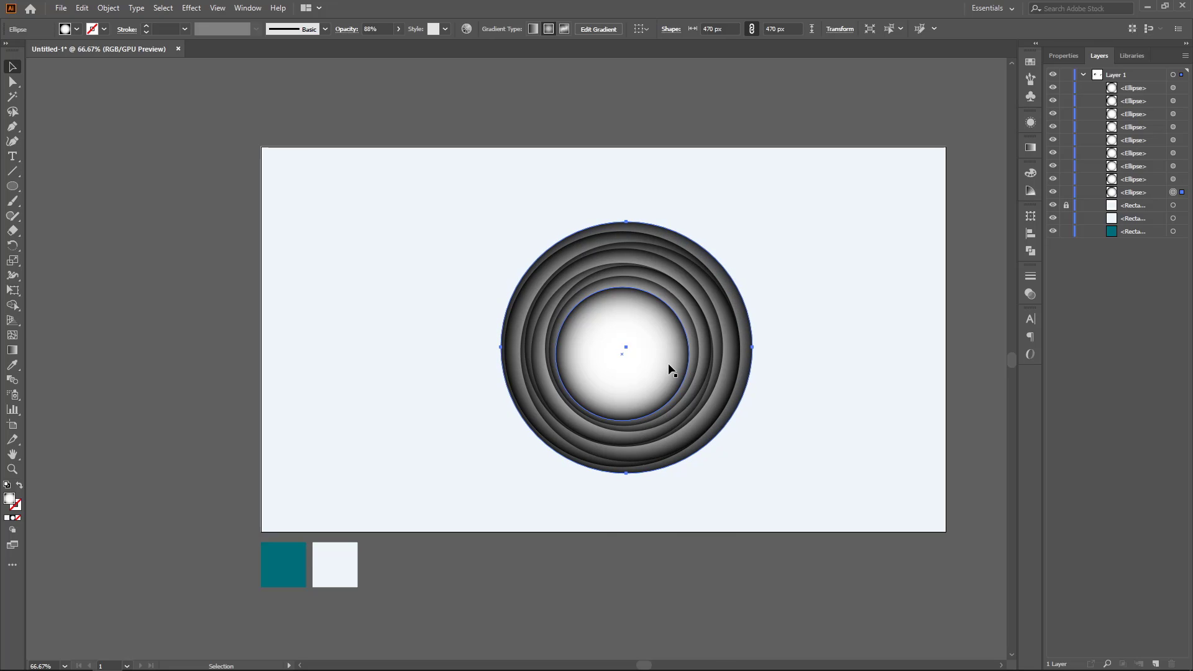
Reduce the opacity of the 470 px circle to 68% and deselect it.
{"action": "left_click", "coordinate": [370, 29]}
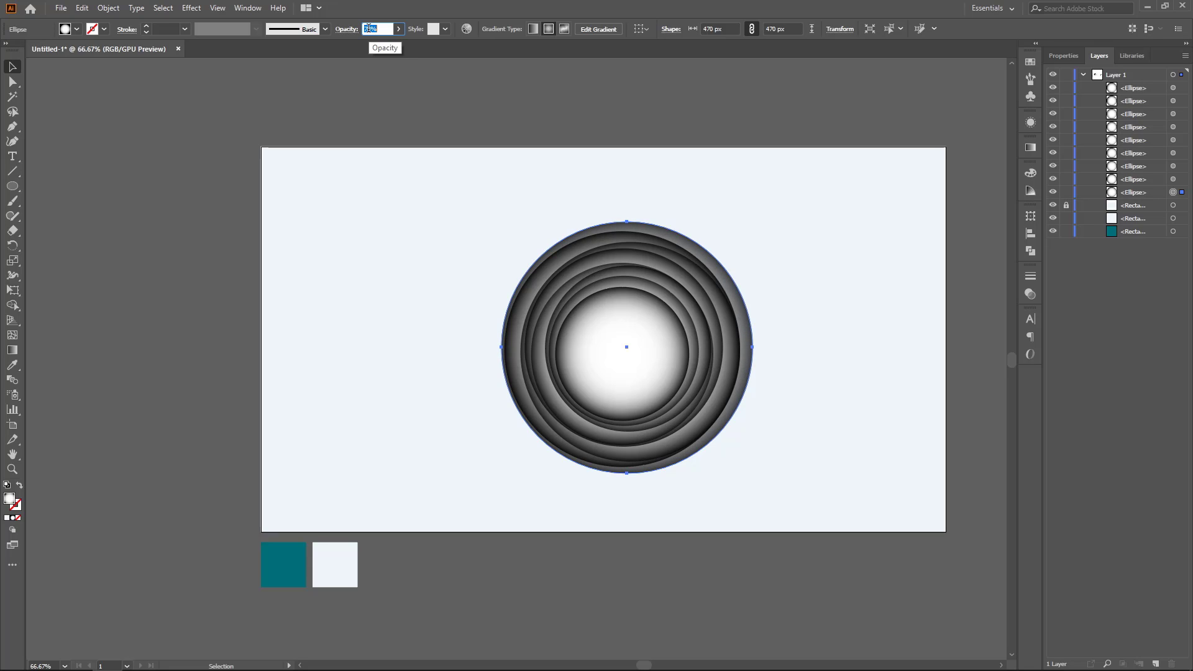
{"action": "type", "text": "74"}
{"action": "key", "text": "Return"}
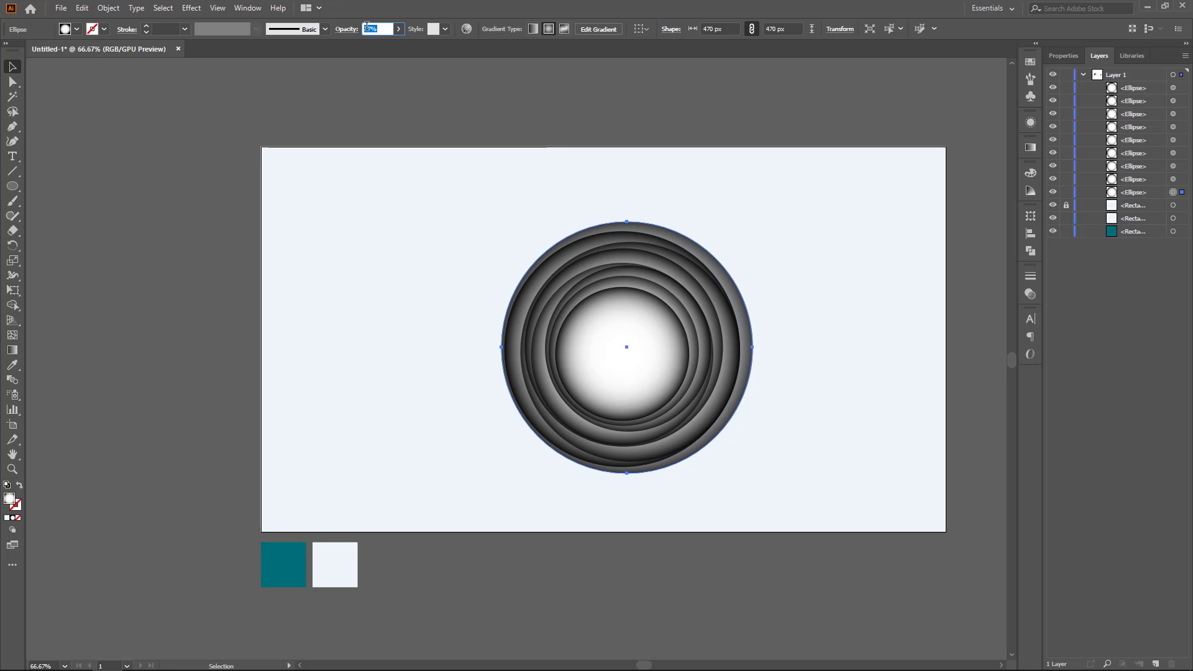
{"action": "type", "text": "71"}
{"action": "key", "text": "Return"}
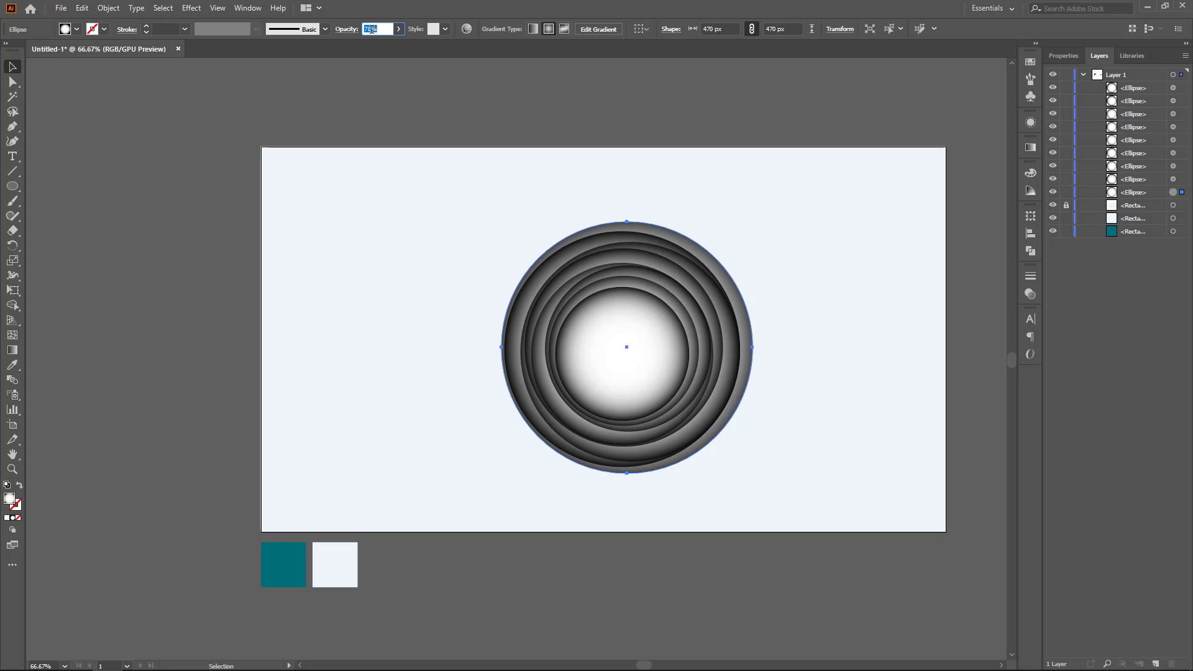
{"action": "type", "text": "68"}
{"action": "left_click", "coordinate": [461, 288]}
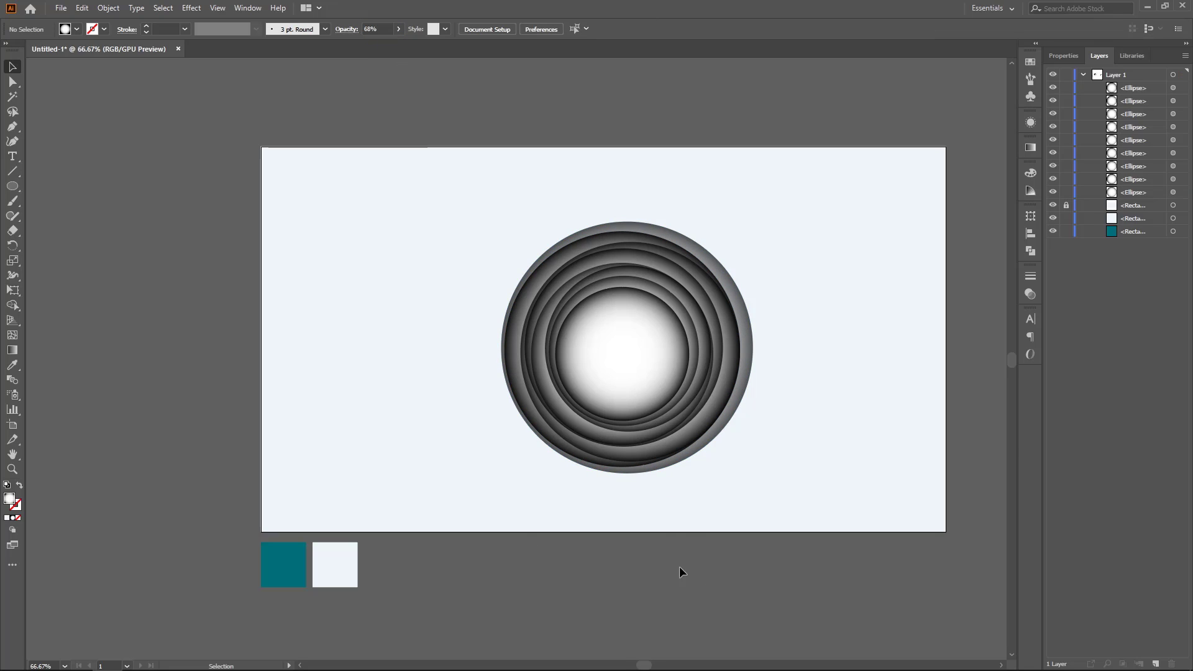
Move the 510 px circle onto the circle stack and send it behind all the other circles.
{"action": "scroll", "coordinate": [645, 565], "scroll_direction": "down", "scroll_amount": 2}
{"action": "scroll", "coordinate": [729, 568], "scroll_direction": "down", "scroll_amount": 1}
{"action": "left_click_drag", "start_coordinate": [951, 507], "coordinate": [636, 476]}
{"action": "scroll", "coordinate": [664, 497], "scroll_direction": "up", "scroll_amount": 2}
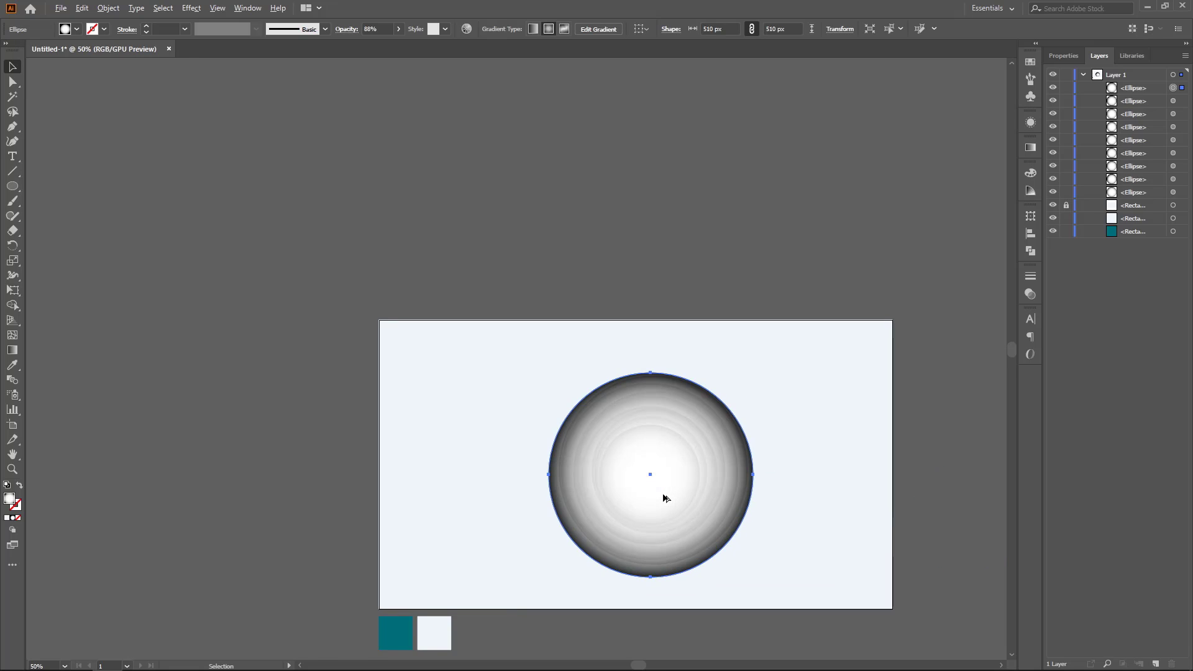
{"action": "scroll", "coordinate": [663, 497], "scroll_direction": "up", "scroll_amount": 2}
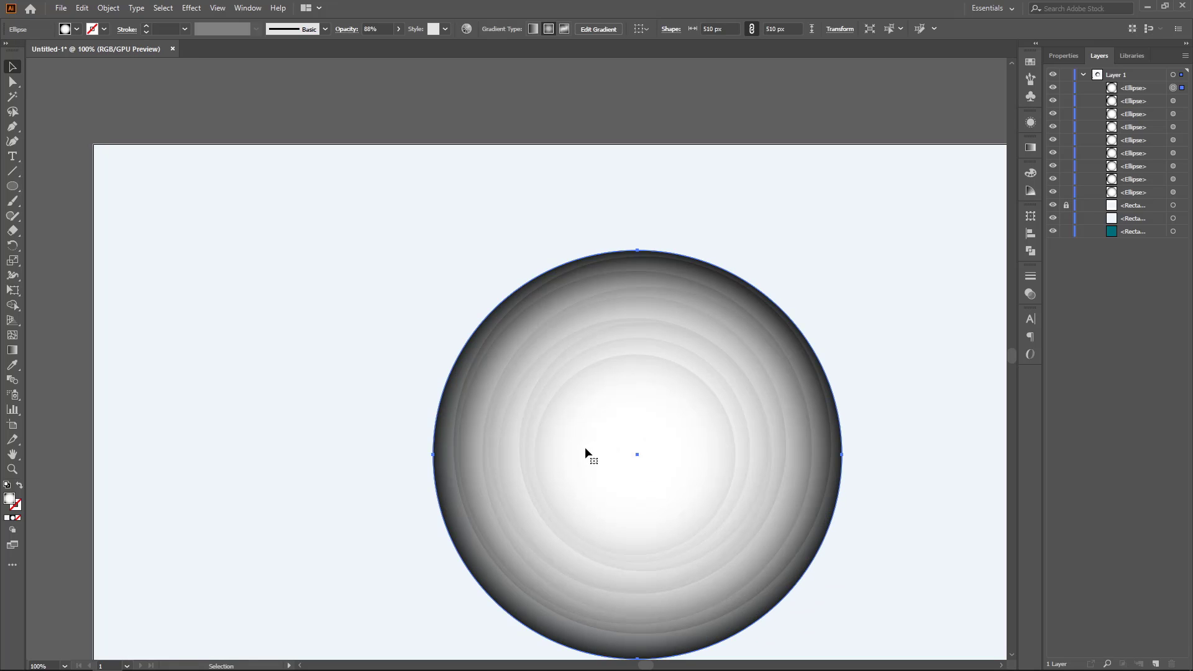
{"action": "key", "text": "ctrl+bracketleft"}
{"action": "key", "text": "ctrl+bracketleft"}
{"action": "key", "text": "ctrl+bracketleft"}
{"action": "key", "text": "ctrl+bracketleft"}
{"action": "key", "text": "ctrl+bracketleft"}
{"action": "key", "text": "ctrl+bracketleft"}
{"action": "key", "text": "ctrl+bracketleft"}
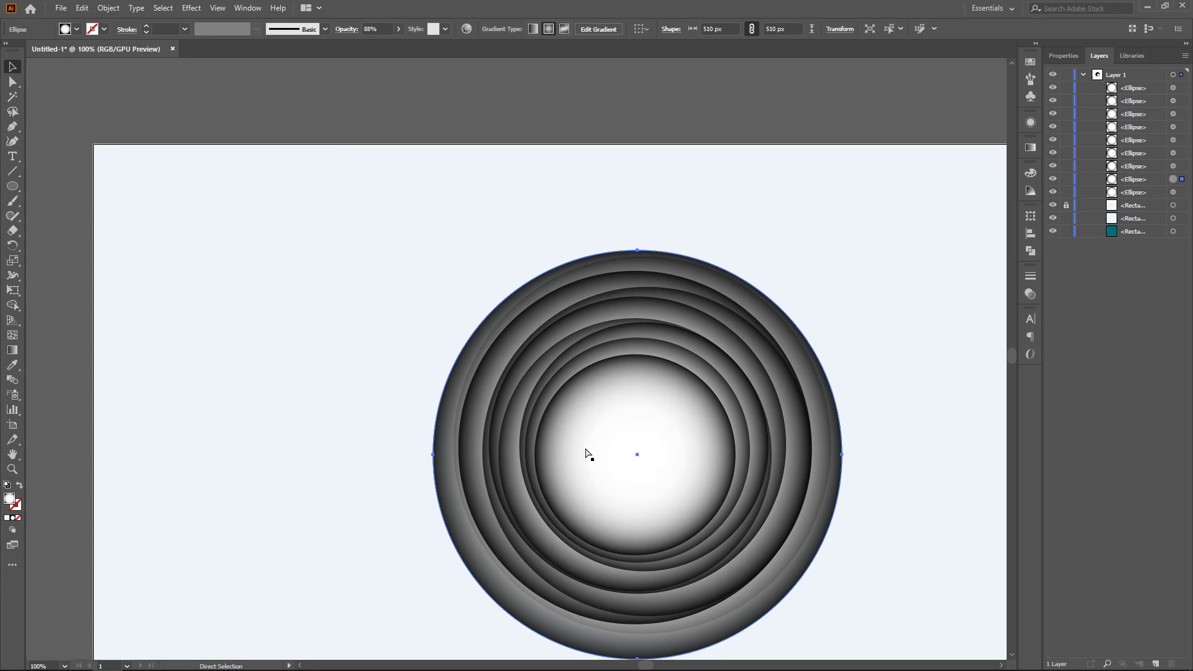
{"action": "key", "text": "ctrl+bracketleft"}
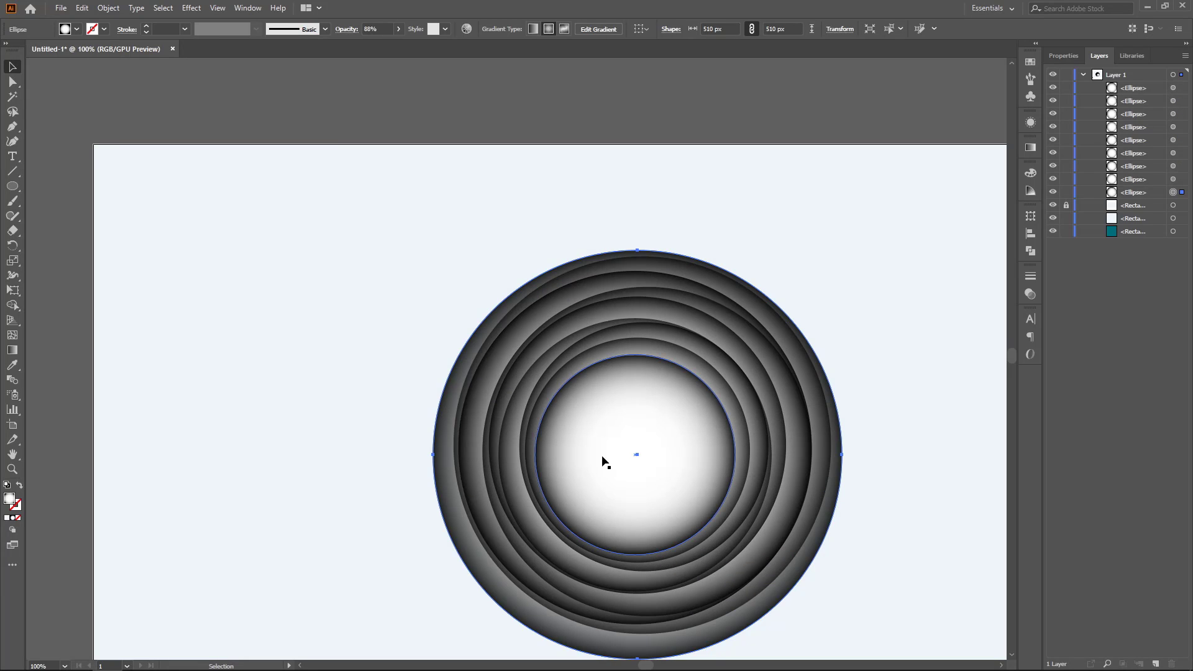
Nudge the 510 px circle upward and slightly to the right to offset it from the 470 px circle.
{"action": "key", "text": "Right"}
{"action": "key", "text": "Right"}
{"action": "key", "text": "Right"}
{"action": "key", "text": "Right"}
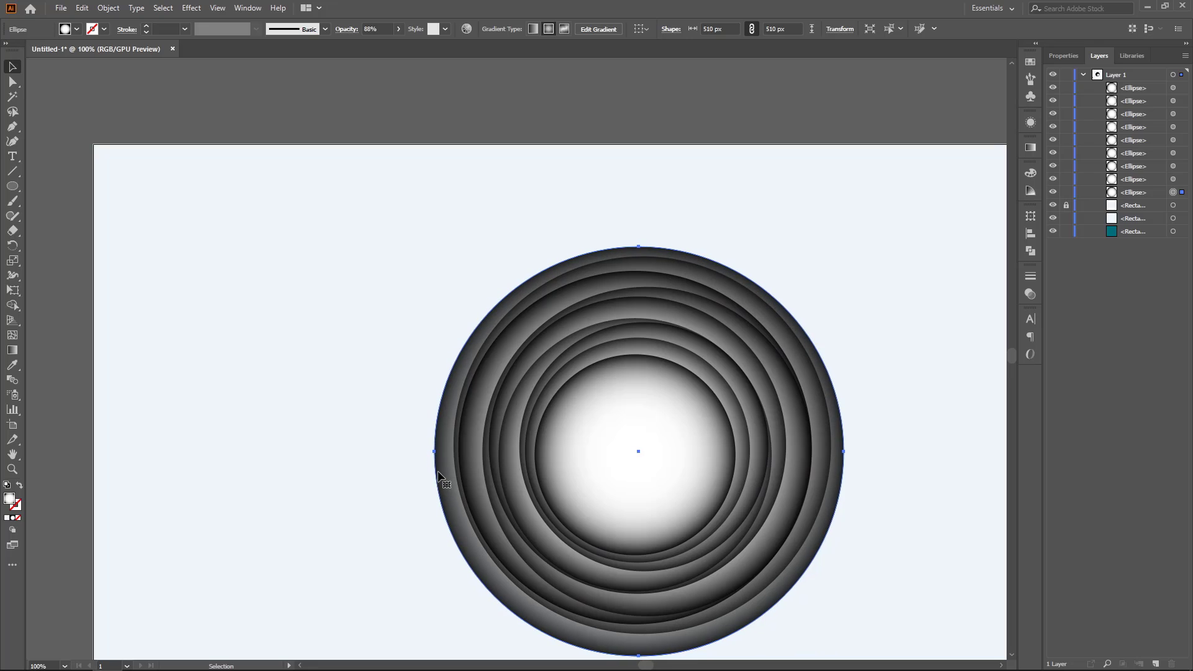
{"action": "key", "text": "Up"}
{"action": "key", "text": "Up"}
{"action": "key", "text": "Up"}
{"action": "key", "text": "Up"}
{"action": "key", "text": "Up"}
{"action": "key", "text": "Up"}
{"action": "key", "text": "Up"}
{"action": "key", "text": "Up"}
{"action": "key", "text": "Up"}
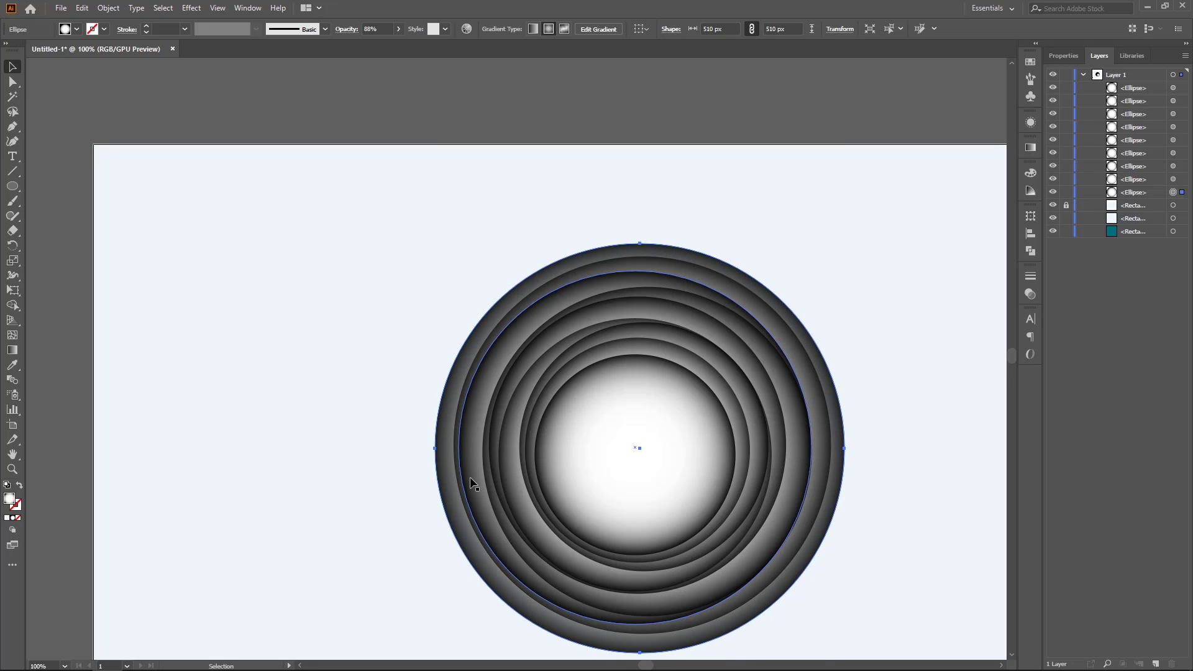
{"action": "key", "text": "Up"}
{"action": "key", "text": "Up"}
{"action": "key", "text": "Up"}
Lower the opacity of the 510 px circle at the back of the stack.
{"action": "left_click", "coordinate": [372, 30]}
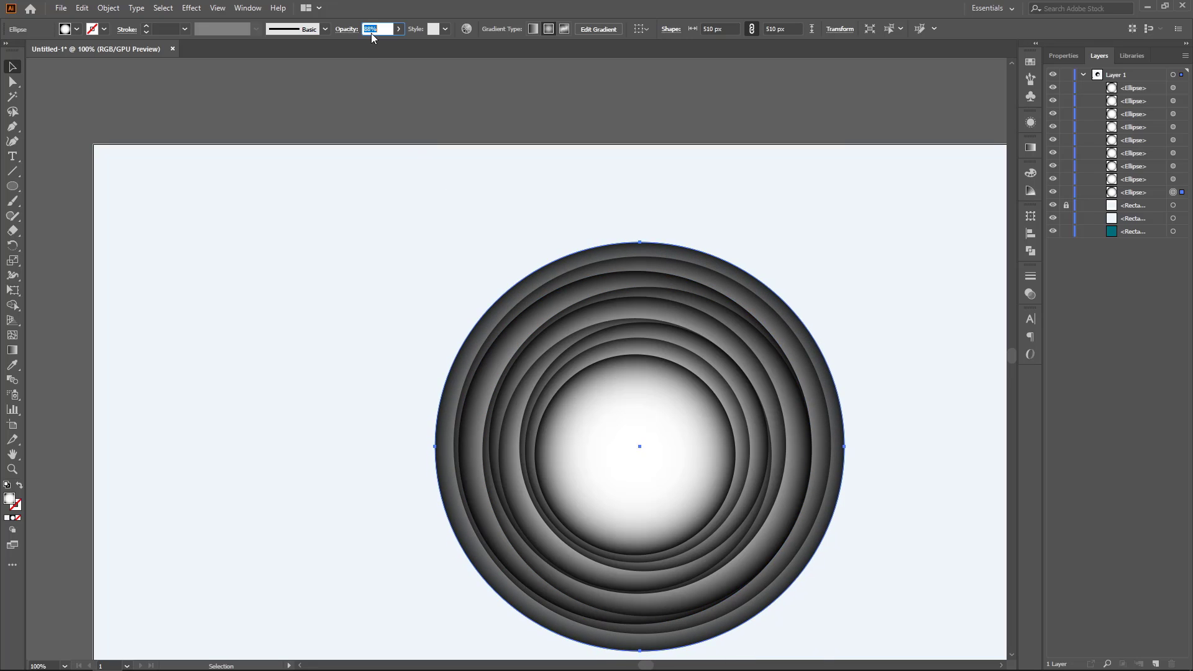
{"action": "scroll", "coordinate": [358, 44], "scroll_direction": "down", "scroll_amount": 3}
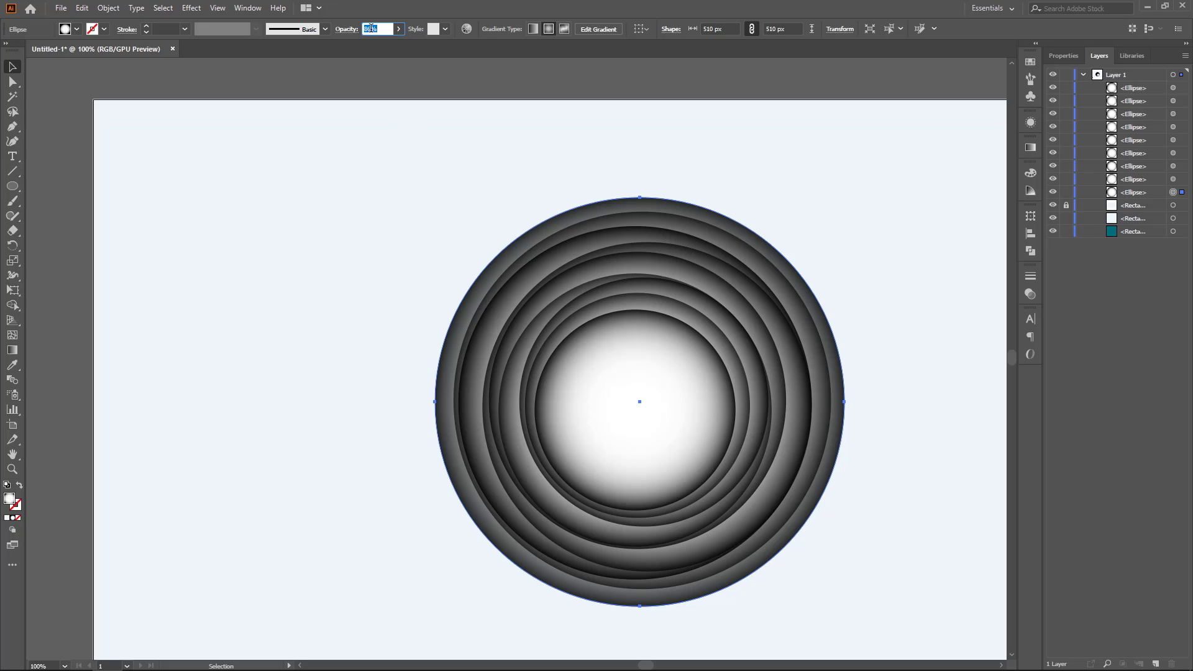
{"action": "scroll", "coordinate": [370, 29], "scroll_direction": "up", "scroll_amount": 8}
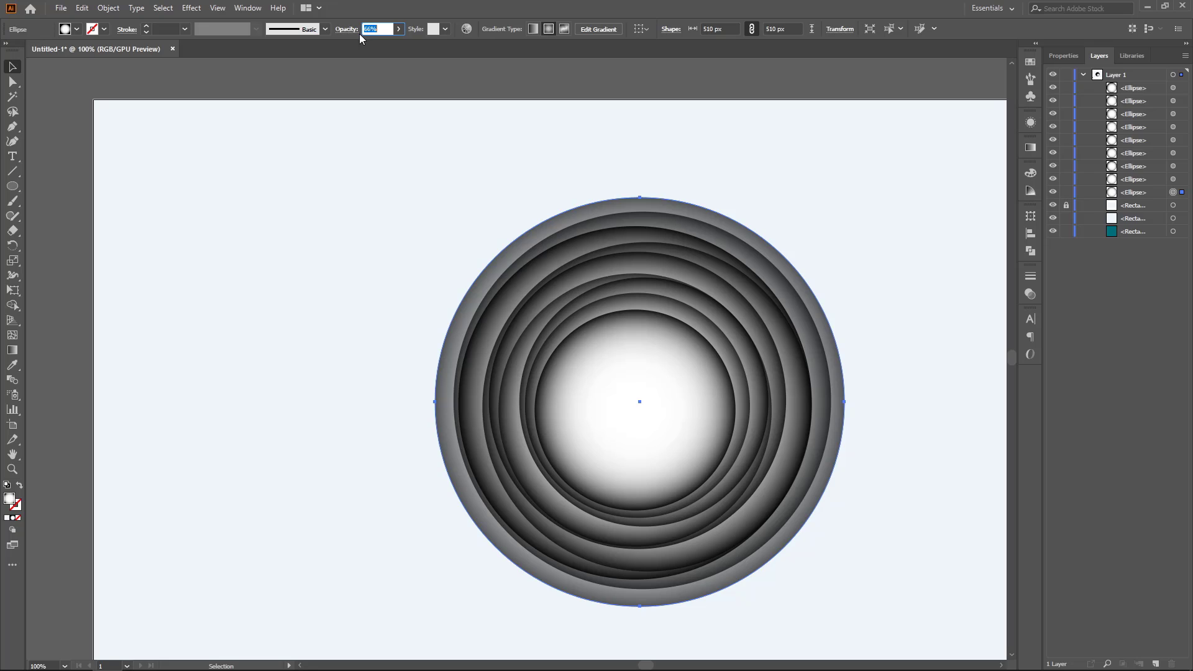
Duplicate the outermost 510 px circle, keeping the copy in front of the circle stack.
{"action": "left_click", "coordinate": [160, 149]}
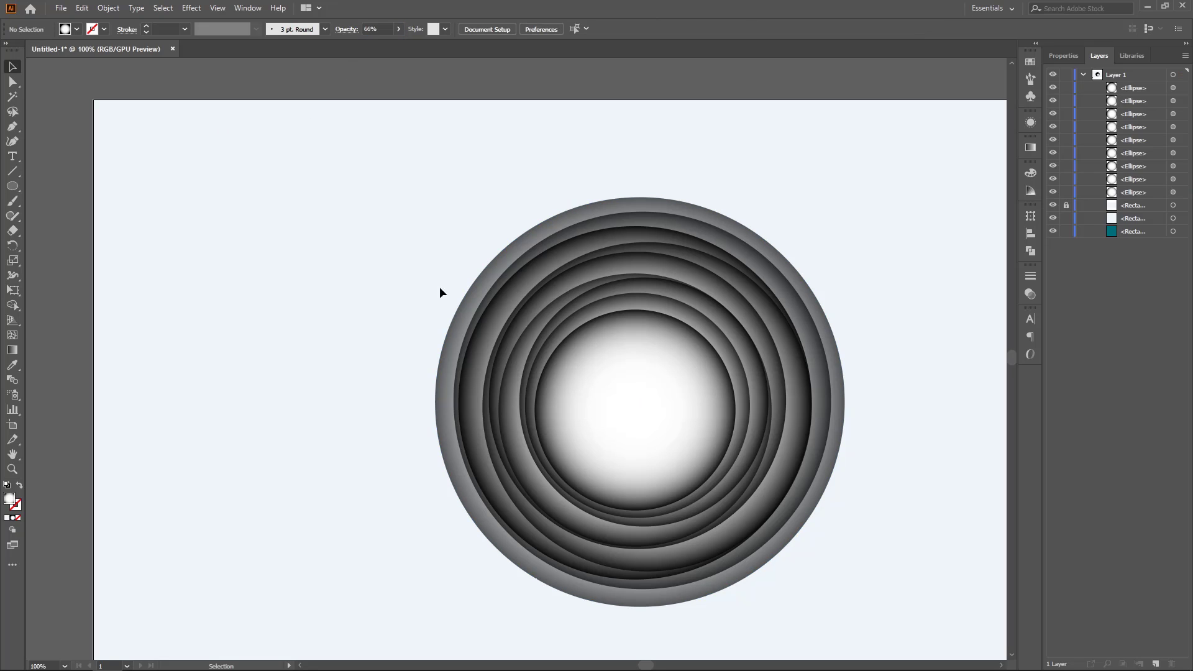
{"action": "scroll", "coordinate": [205, 289], "scroll_direction": "down", "scroll_amount": 1}
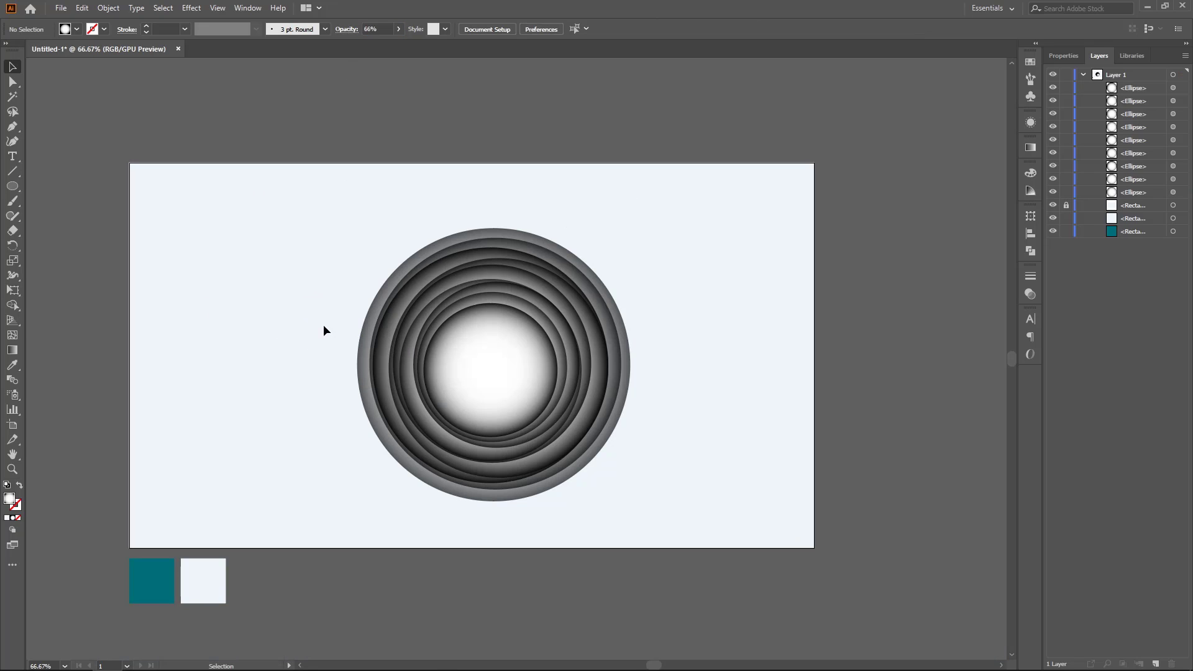
{"action": "left_click", "coordinate": [367, 346]}
{"action": "scroll", "coordinate": [367, 348], "scroll_direction": "up", "scroll_amount": 1}
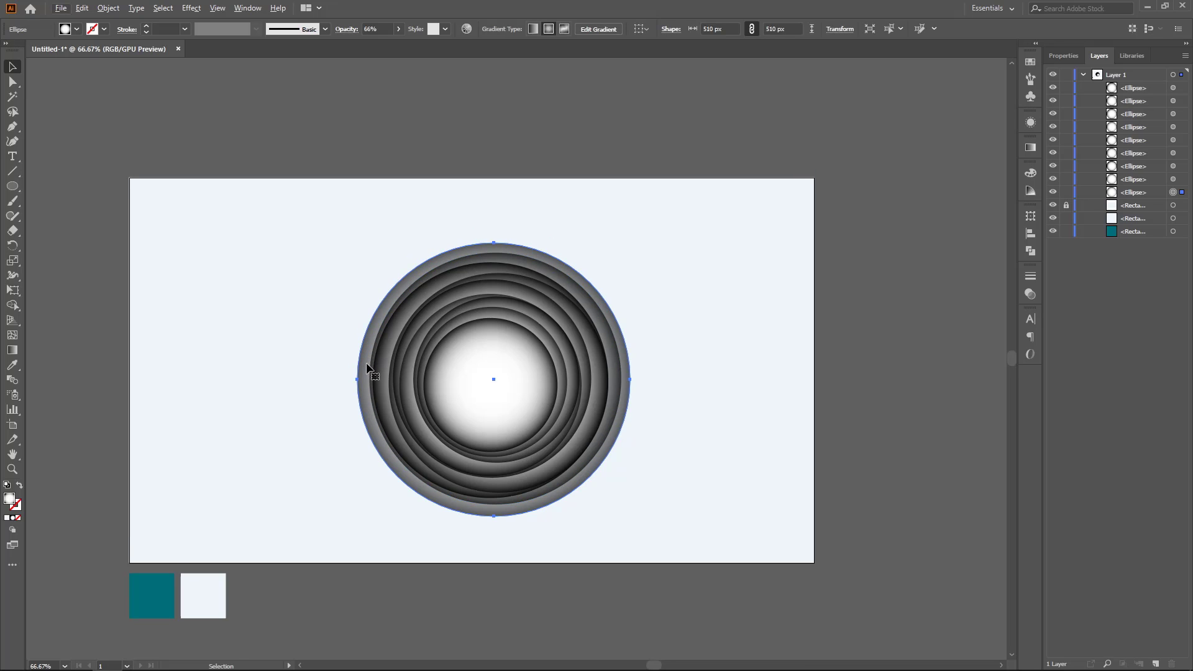
{"action": "key", "text": "ctrl+c"}
{"action": "key", "text": "ctrl+v"}
{"action": "scroll", "coordinate": [449, 410], "scroll_direction": "up", "scroll_amount": 2}
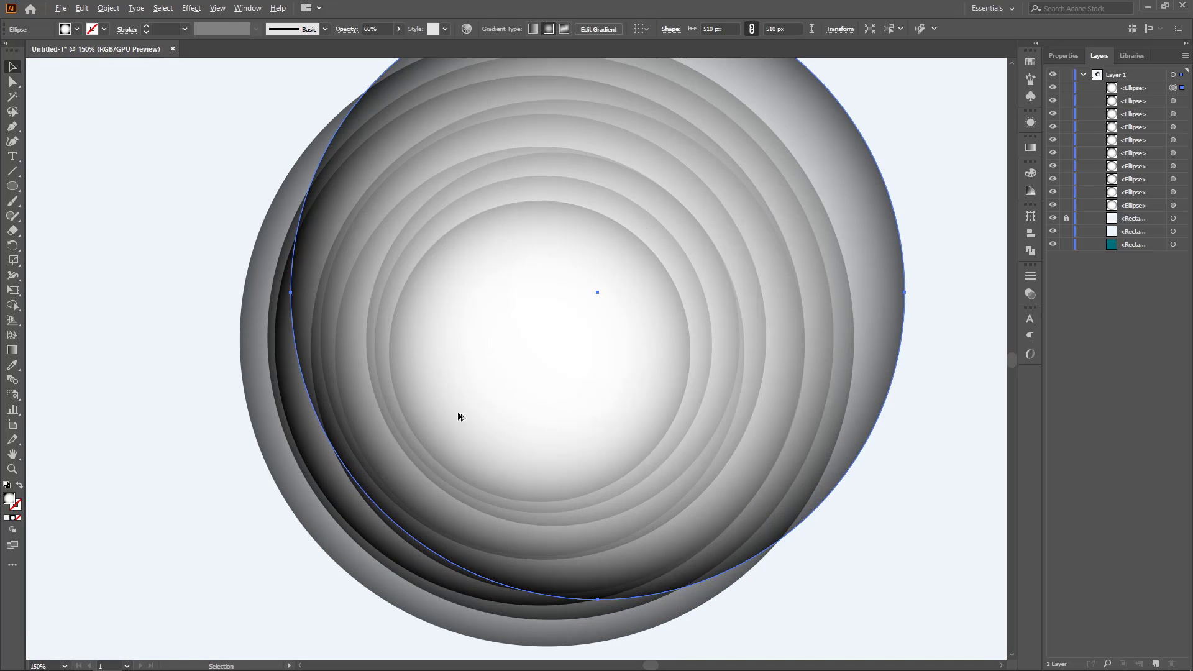
Align the 510 px circle copy precisely over the outermost circle of the stack.
{"action": "left_click_drag", "start_coordinate": [460, 416], "coordinate": [478, 434]}
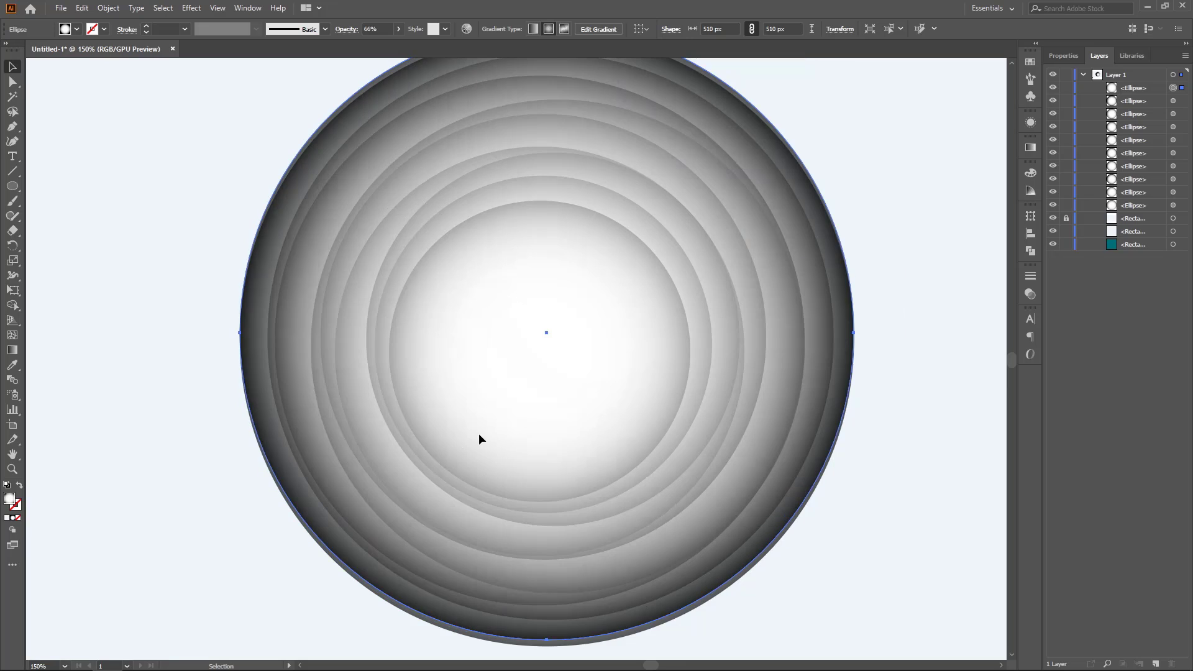
{"action": "scroll", "coordinate": [530, 562], "scroll_direction": "down", "scroll_amount": 3}
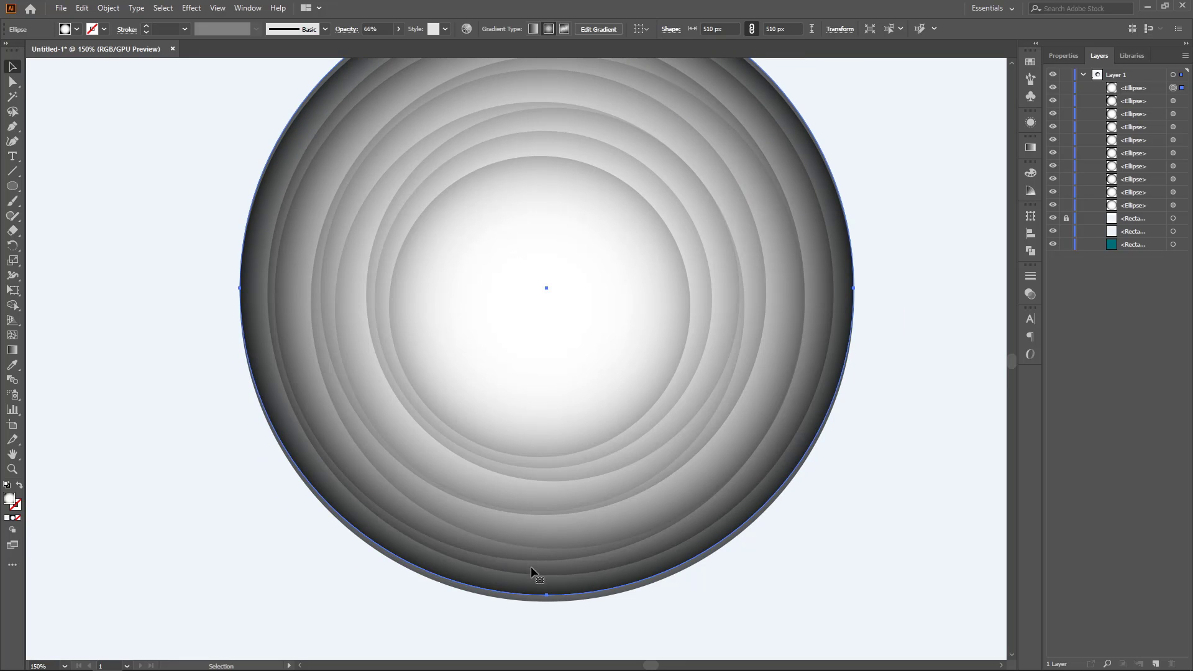
{"action": "scroll", "coordinate": [610, 616], "scroll_direction": "up", "scroll_amount": 6}
{"action": "scroll", "coordinate": [646, 564], "scroll_direction": "up", "scroll_amount": 1}
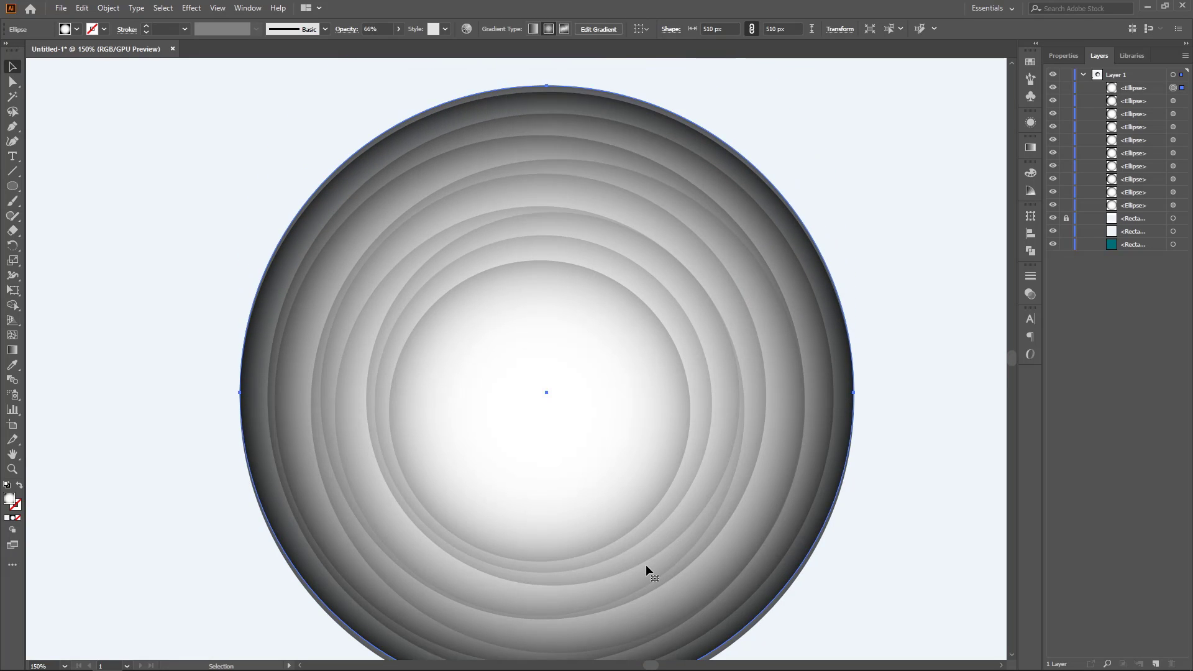
{"action": "scroll", "coordinate": [639, 463], "scroll_direction": "down", "scroll_amount": 3}
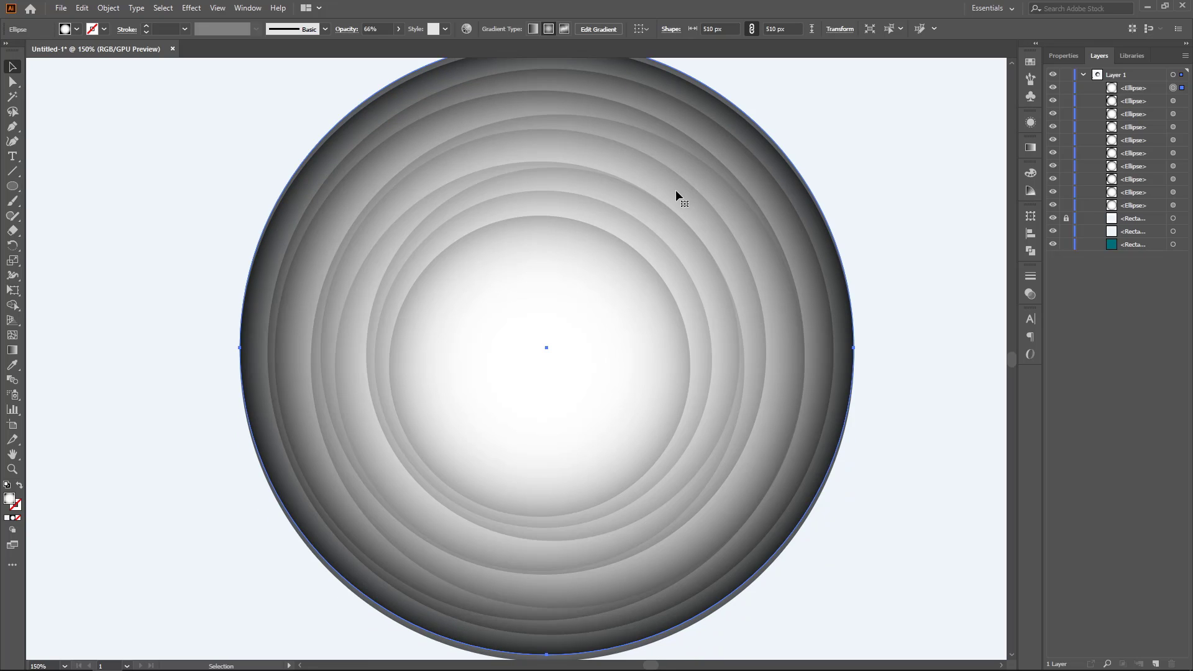
{"action": "scroll", "coordinate": [674, 192], "scroll_direction": "down", "scroll_amount": 1}
{"action": "scroll", "coordinate": [674, 186], "scroll_direction": "down", "scroll_amount": 2, "text": "alt"}
{"action": "scroll", "coordinate": [706, 136], "scroll_direction": "up", "scroll_amount": 1, "text": "alt"}
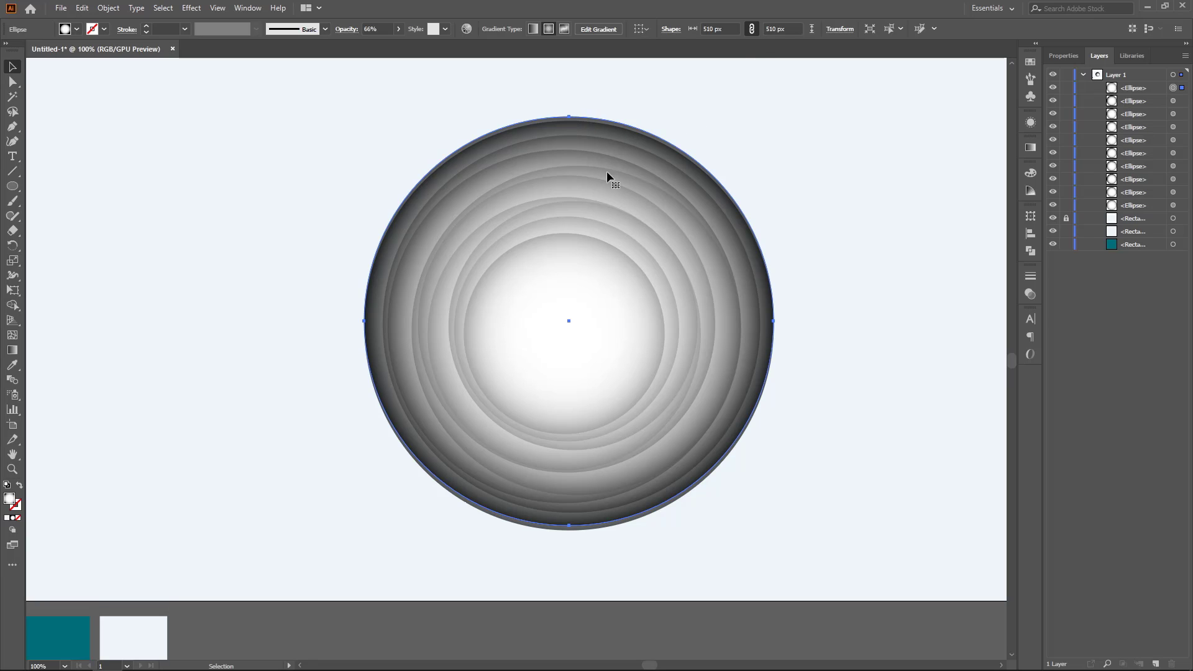
{"action": "key", "text": "a"}
{"action": "left_click_drag", "start_coordinate": [689, 296], "coordinate": [723, 269]}
{"action": "left_click_drag", "start_coordinate": [796, 313], "coordinate": [739, 348]}
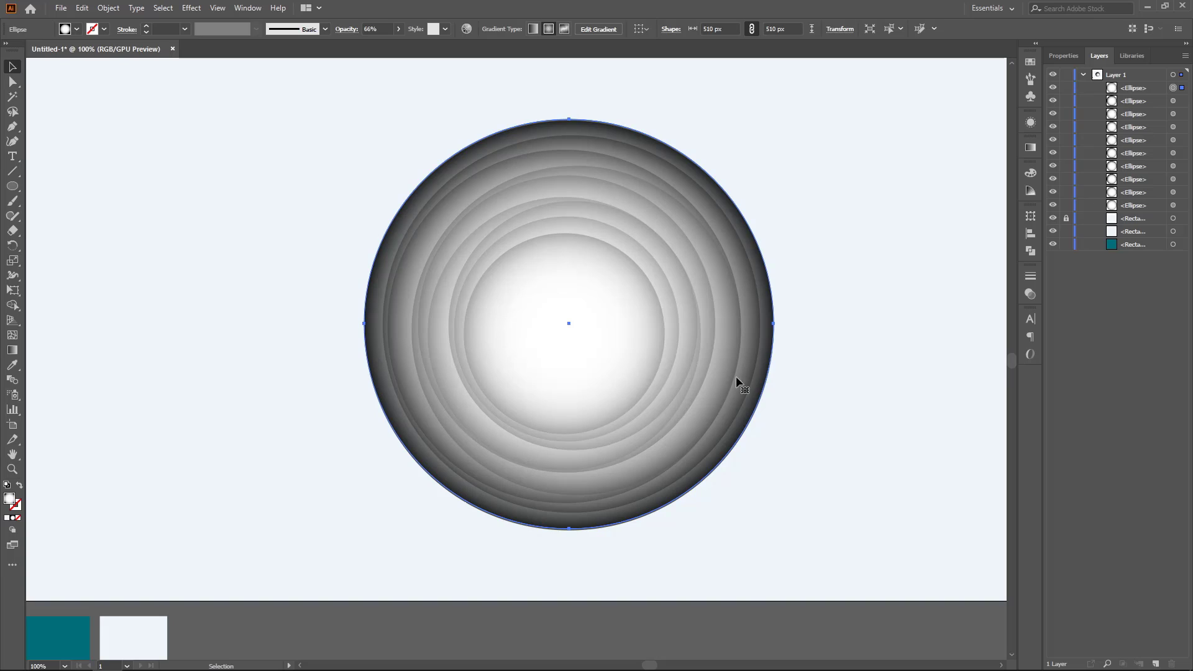
{"action": "key", "text": "Down"}
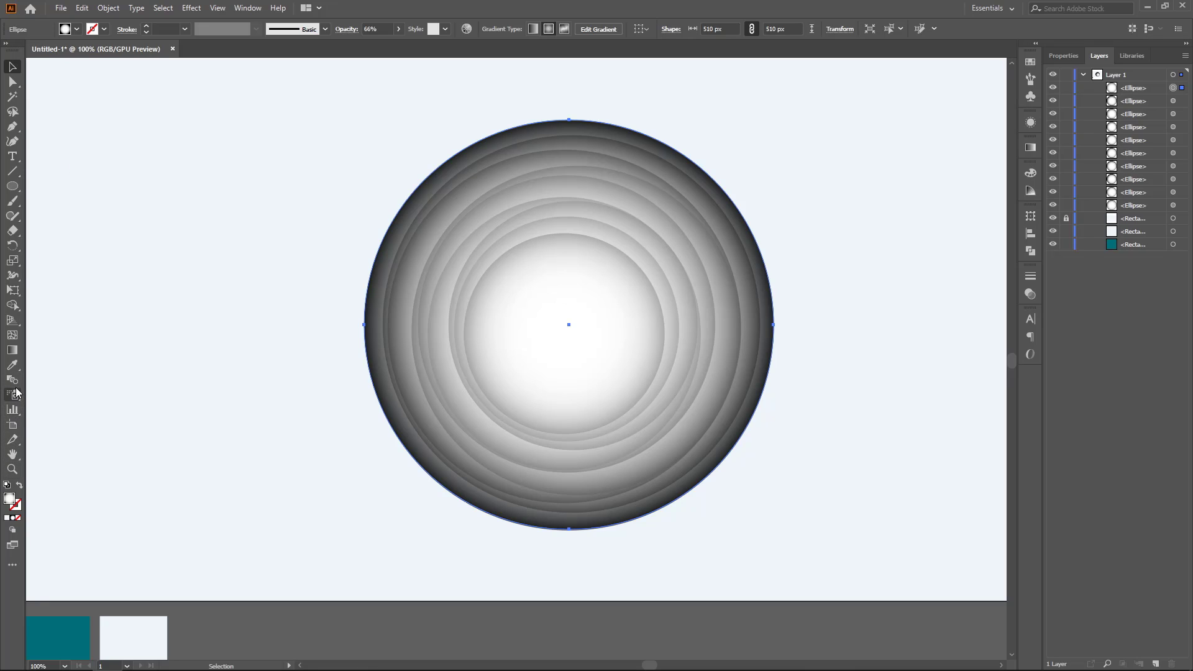
Fill the front circle copy with the teal sampled from the swatch square and set its blending mode to Multiply.
{"action": "left_click", "coordinate": [12, 366]}
{"action": "left_click", "coordinate": [66, 643]}
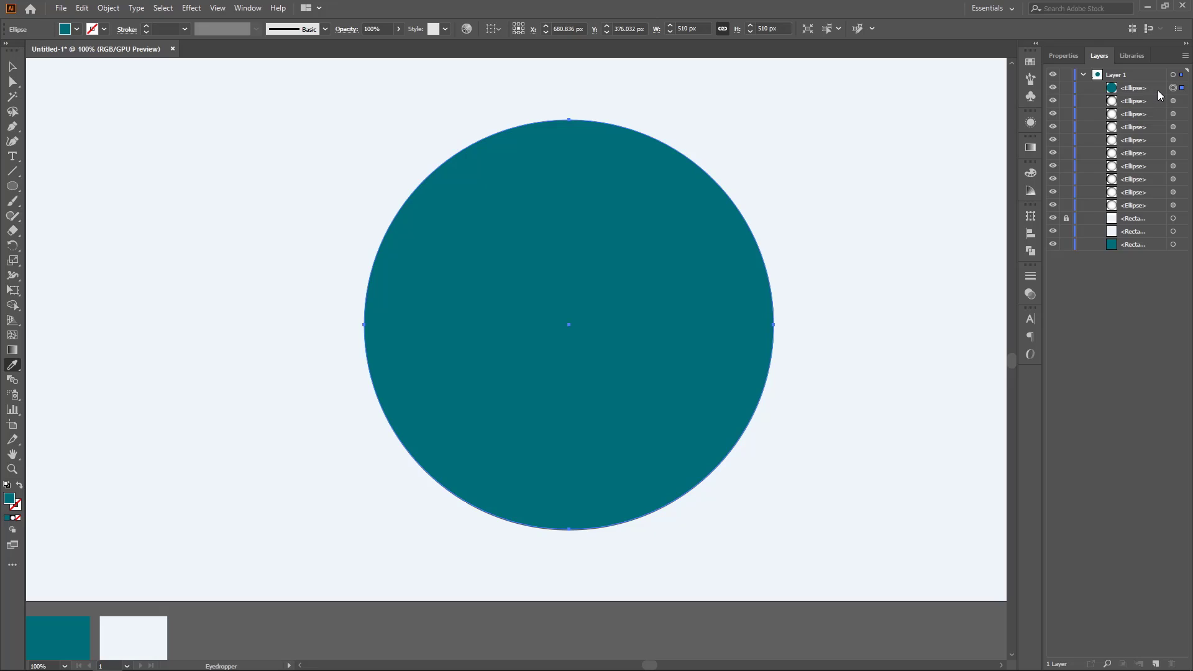
{"action": "left_click", "coordinate": [1030, 123]}
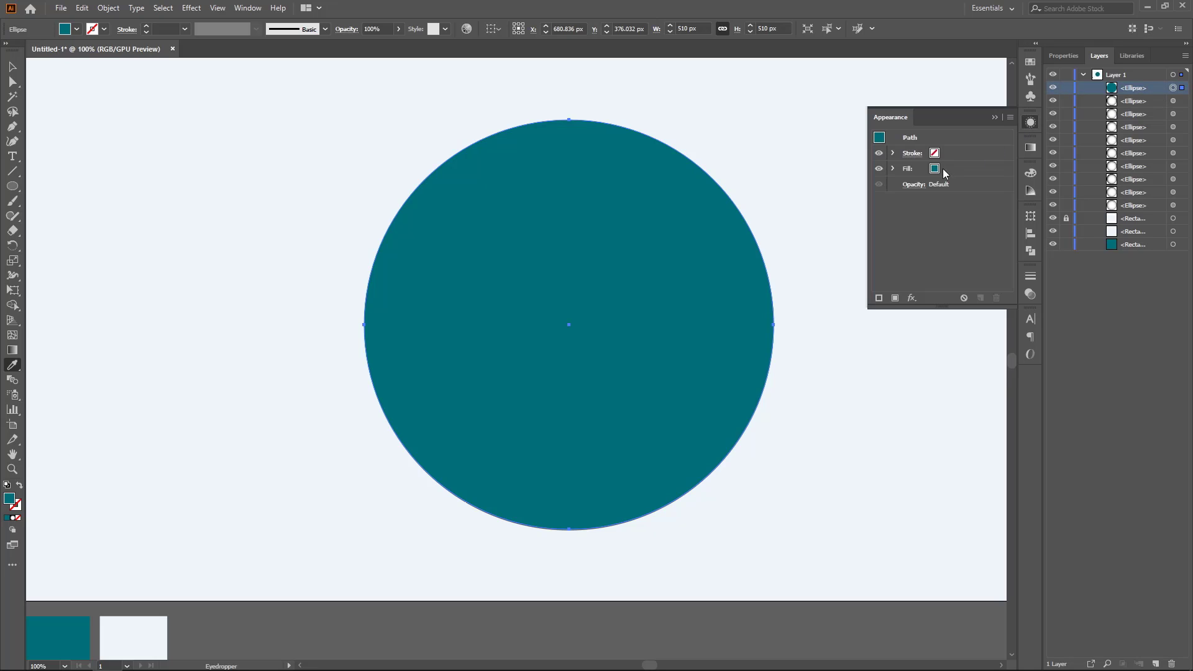
{"action": "left_click", "coordinate": [913, 185]}
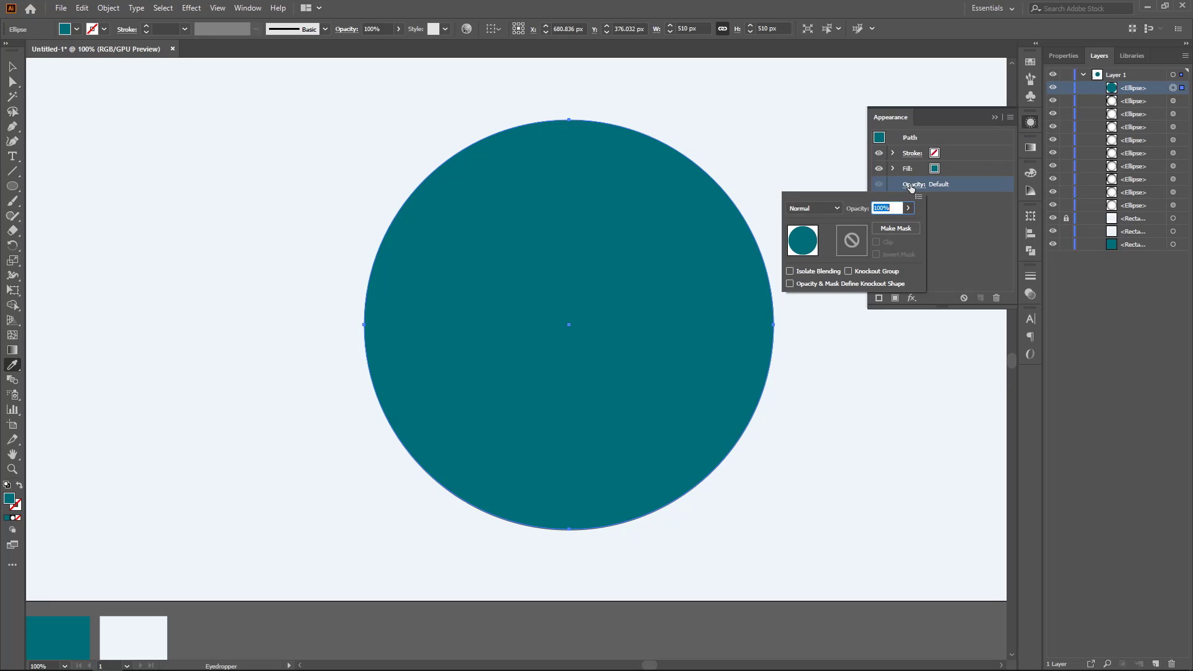
{"action": "left_click", "coordinate": [839, 209]}
{"action": "left_click", "coordinate": [821, 248]}
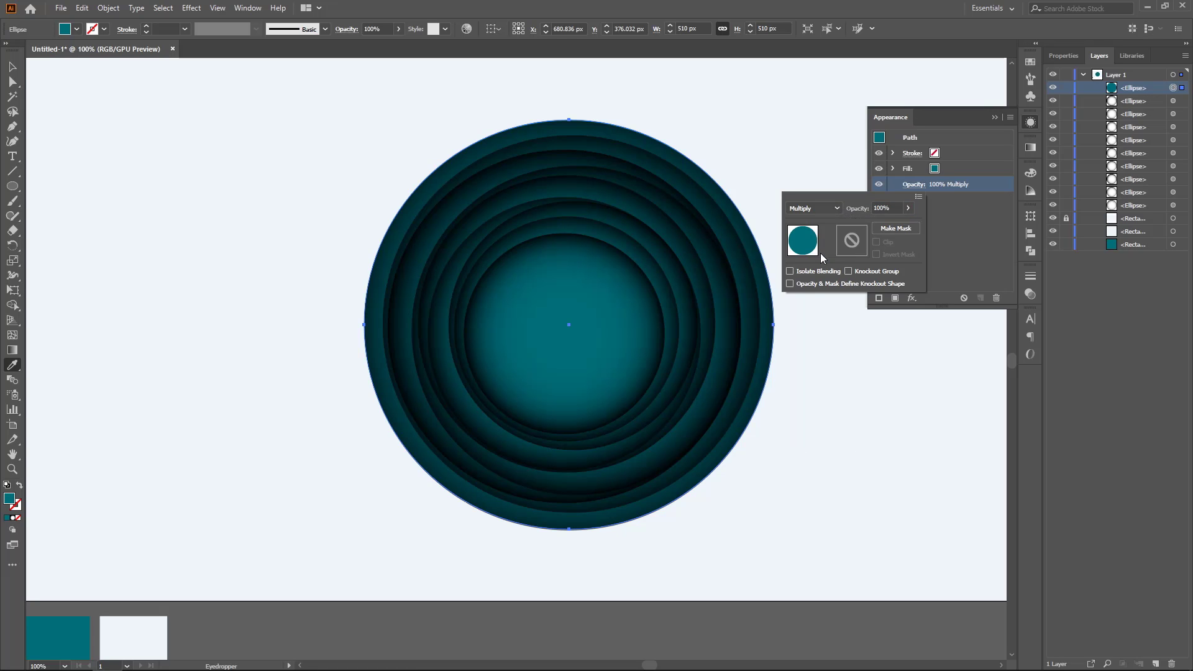
Try several opacity values on the teal Multiply overlay circle and settle on 32%.
{"action": "left_click", "coordinate": [885, 208]}
{"action": "type", "text": "90"}
{"action": "key", "text": "Return"}
{"action": "type", "text": "30"}
{"action": "key", "text": "Return"}
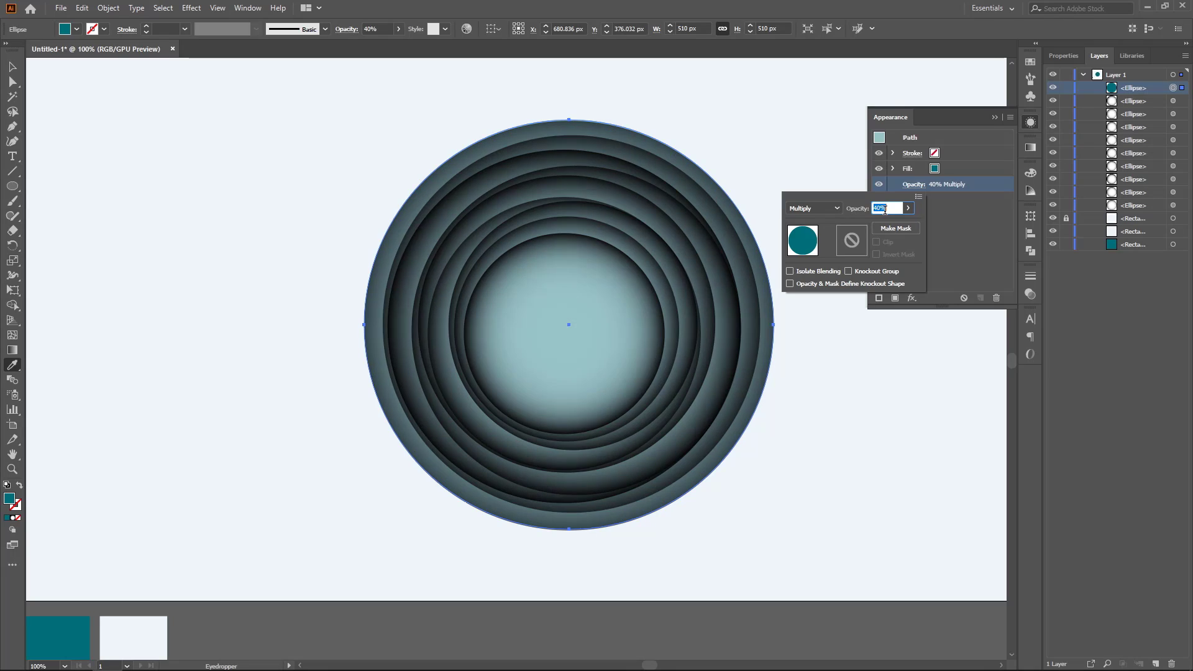
{"action": "type", "text": "40"}
{"action": "key", "text": "Return"}
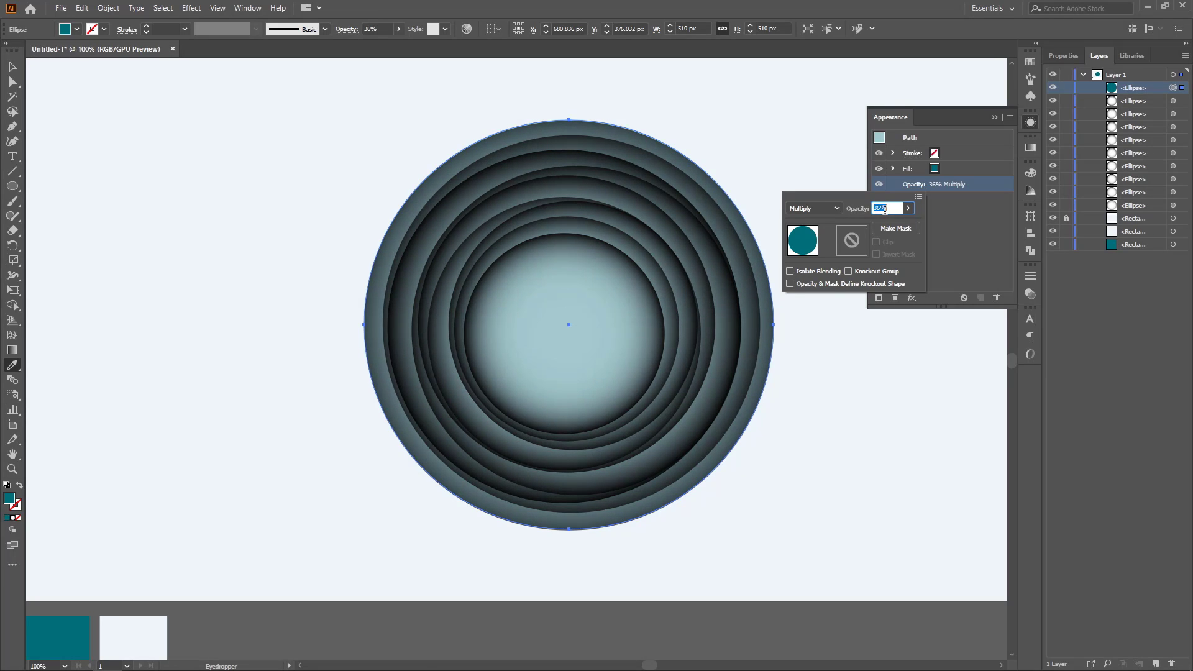
{"action": "type", "text": "39"}
{"action": "key", "text": "Return"}
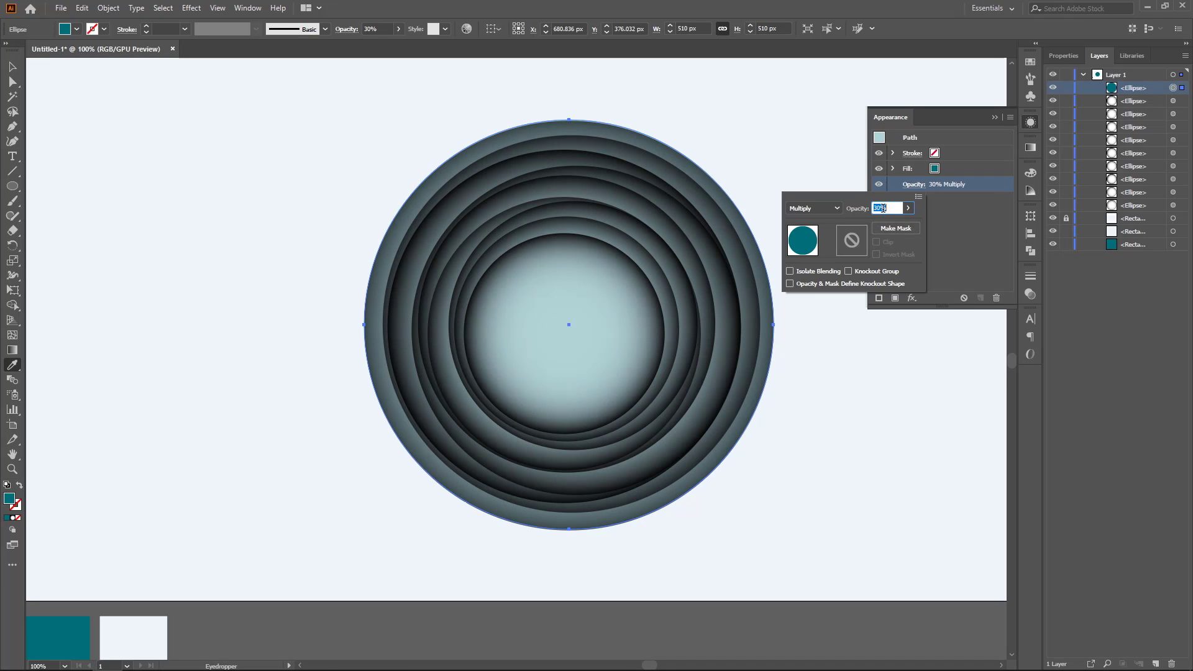
{"action": "type", "text": "29"}
{"action": "key", "text": "Return"}
{"action": "left_click", "coordinate": [1016, 128]}
{"action": "left_click", "coordinate": [995, 119]}
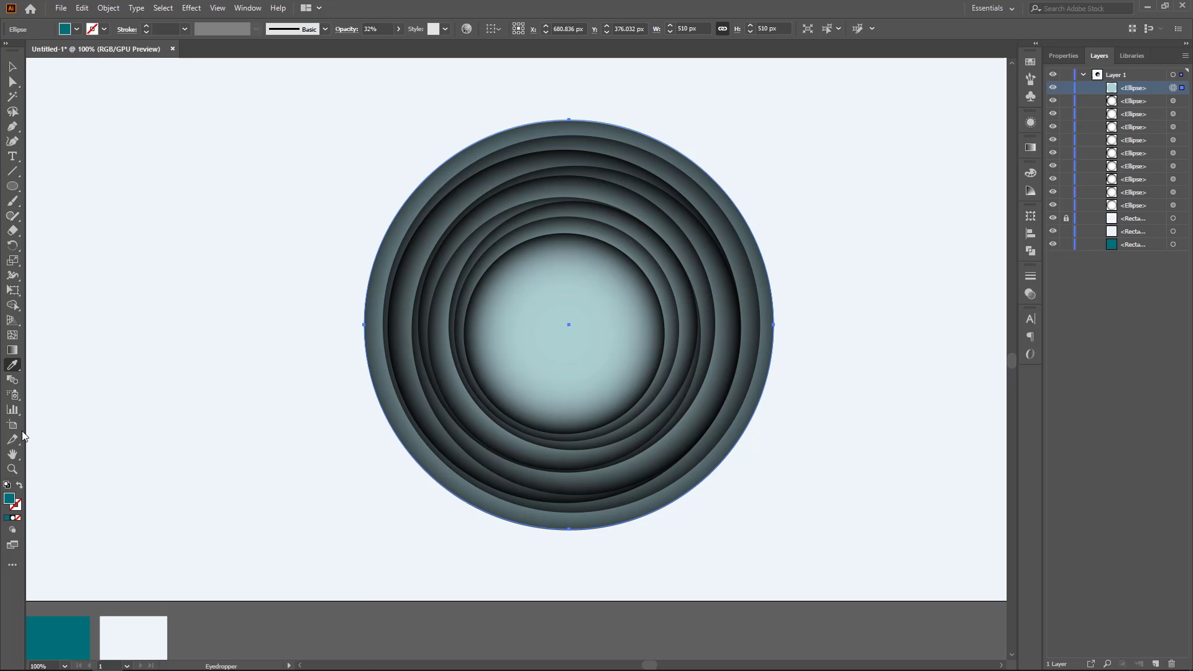
Add the text "CIRCLE" in dark teal over the innermost circle, using the Brushed font at 49 pt.
{"action": "left_click", "coordinate": [15, 158]}
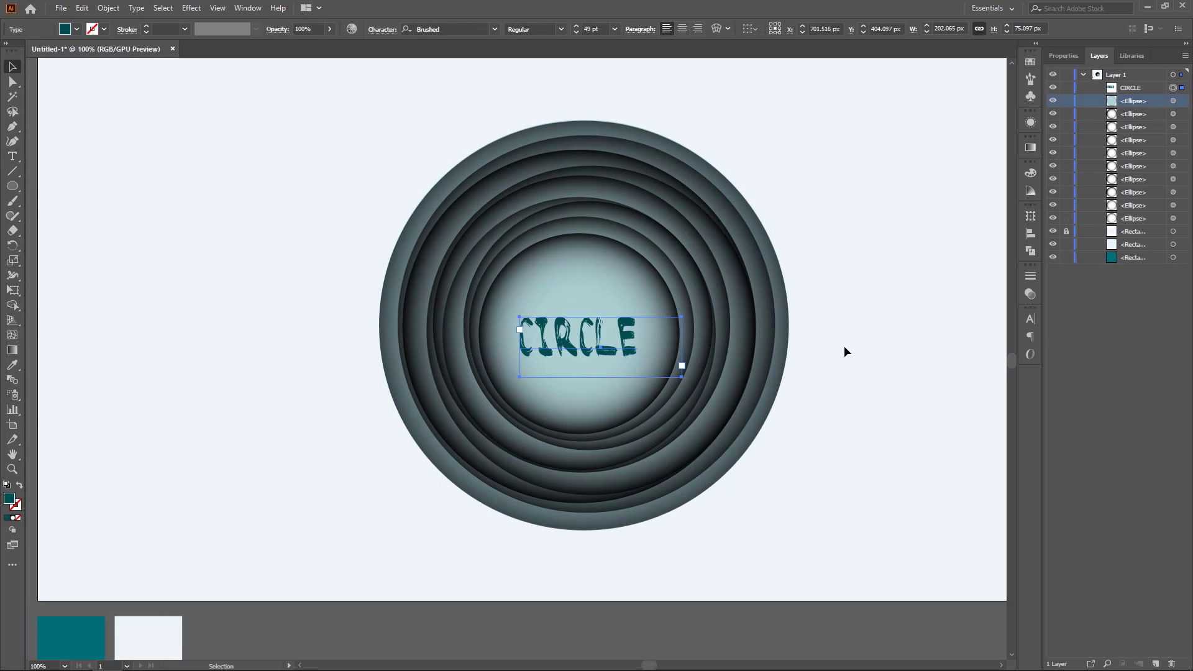
Delete the teal and pale blue color swatch squares below the artboard.
{"action": "key", "text": "ctrl+minus"}
{"action": "key", "text": "ctrl+minus"}
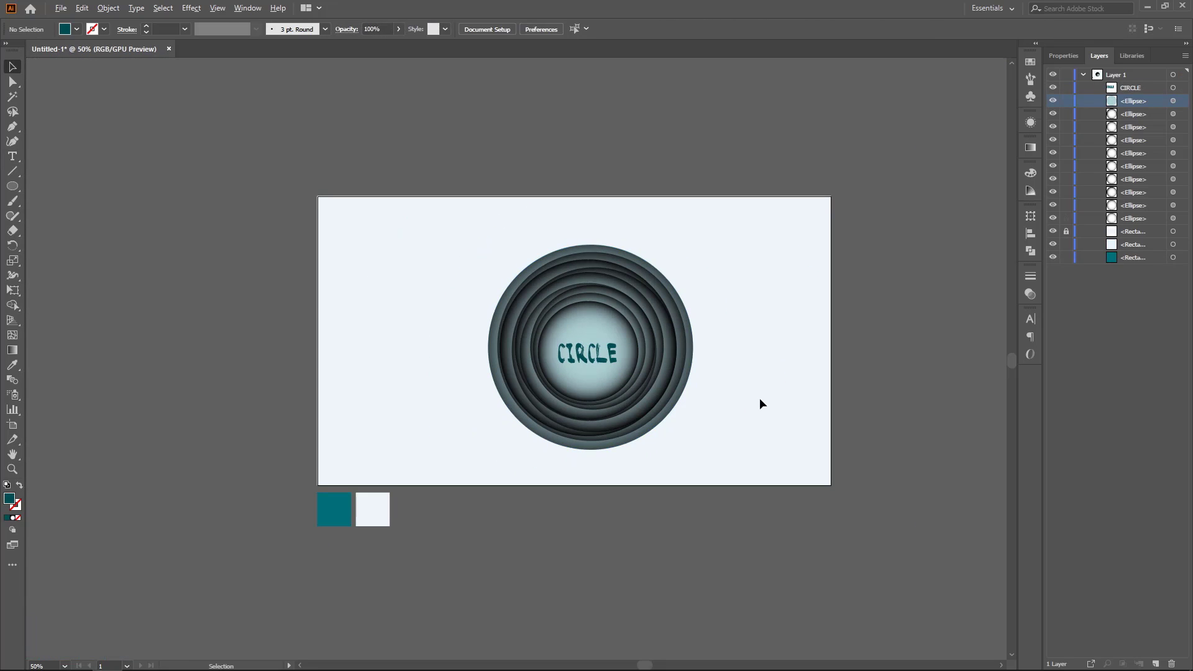
{"action": "left_click_drag", "start_coordinate": [382, 531], "coordinate": [237, 501]}
{"action": "key", "text": "Delete"}
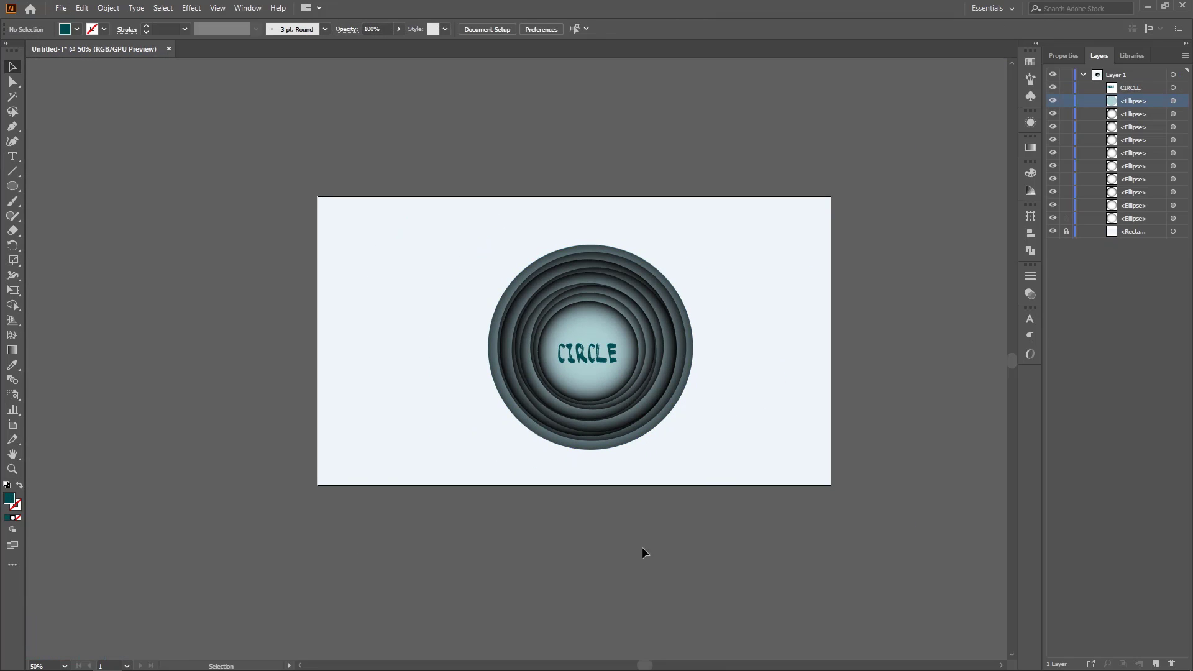
{"action": "left_click", "coordinate": [65, 666]}
{"action": "left_click", "coordinate": [78, 653]}
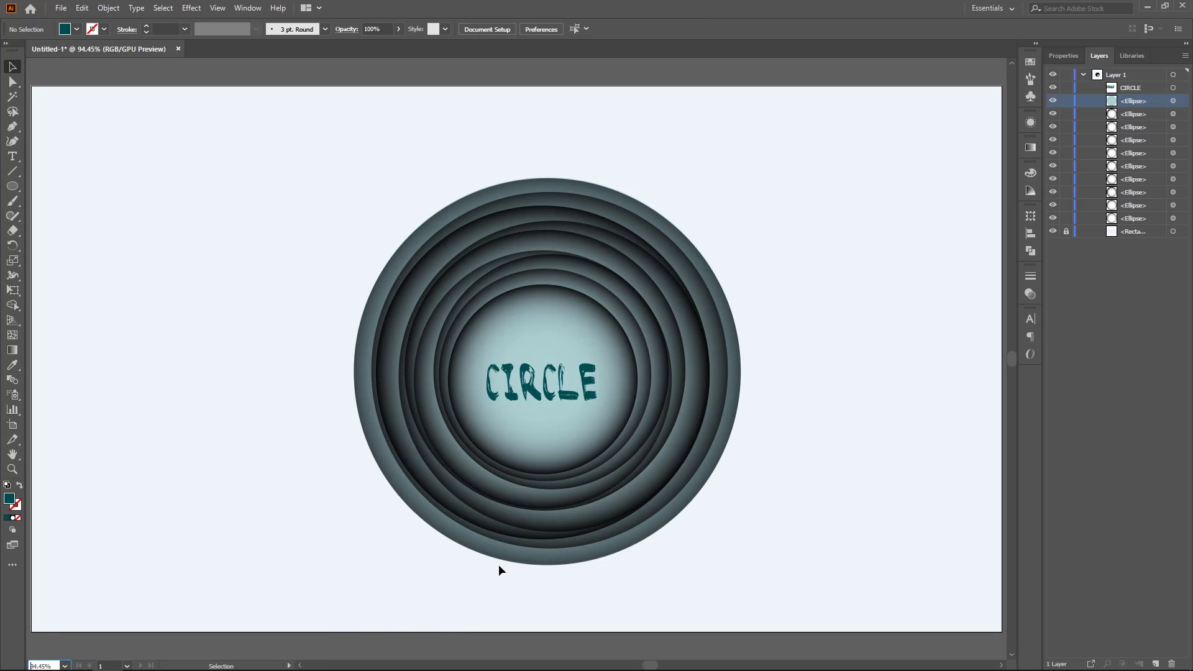